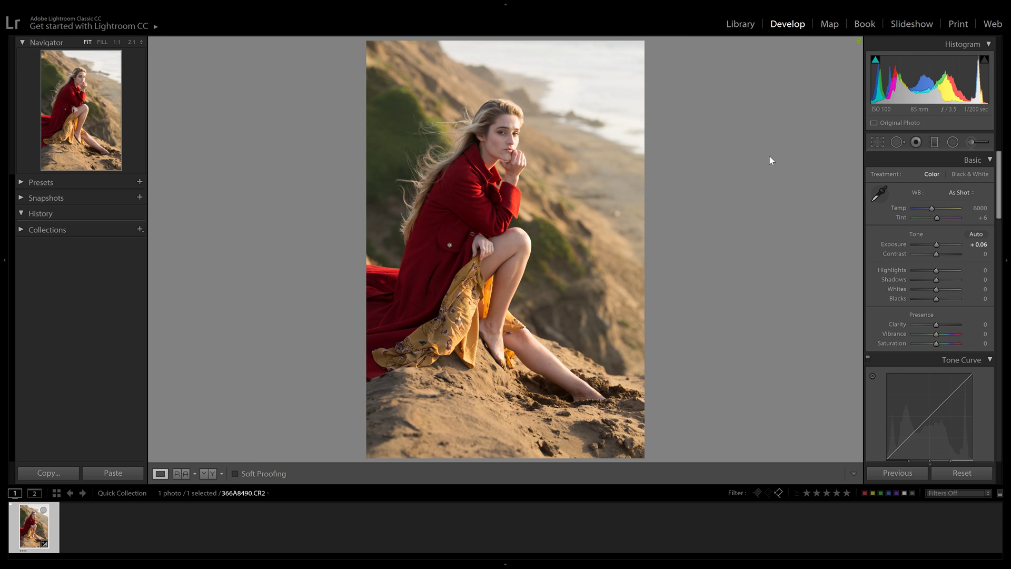
Raise exposure to +0.06, preview a 2000 temperature against the original, then return Temp to 6195
left_click_drag(936, 244, 937, 245)
left_click_drag(932, 209, 966, 218)
key("backslash")
key("backslash")
key("backslash")
key("backslash")
key("backslash")
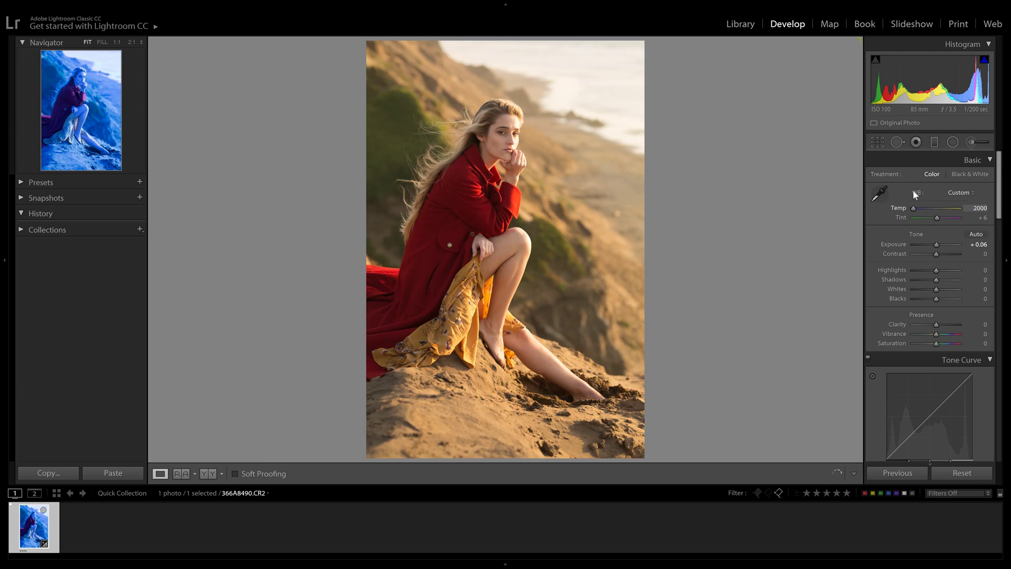
left_click_drag(914, 208, 934, 215)
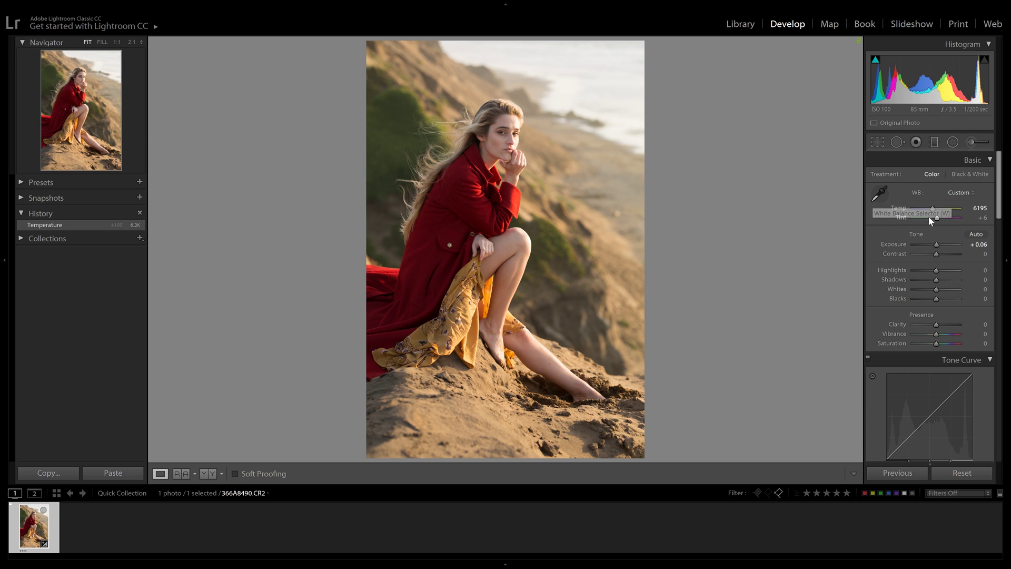
Push Tint to an extreme +150 and compare it with the Temperature history step
mouse_move(937, 217)
left_mouse_down()
mouse_move(970, 211)
mouse_move(917, 217)
mouse_move(984, 234)
mouse_move(929, 225)
mouse_move(939, 223)
left_mouse_up()
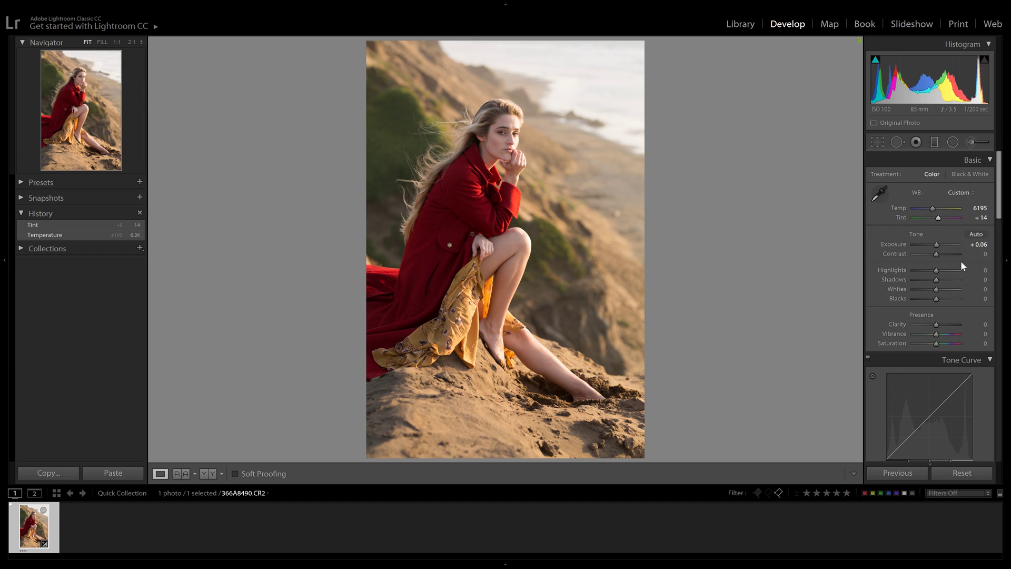
left_click(136, 225)
left_click(134, 235)
left_click(135, 225)
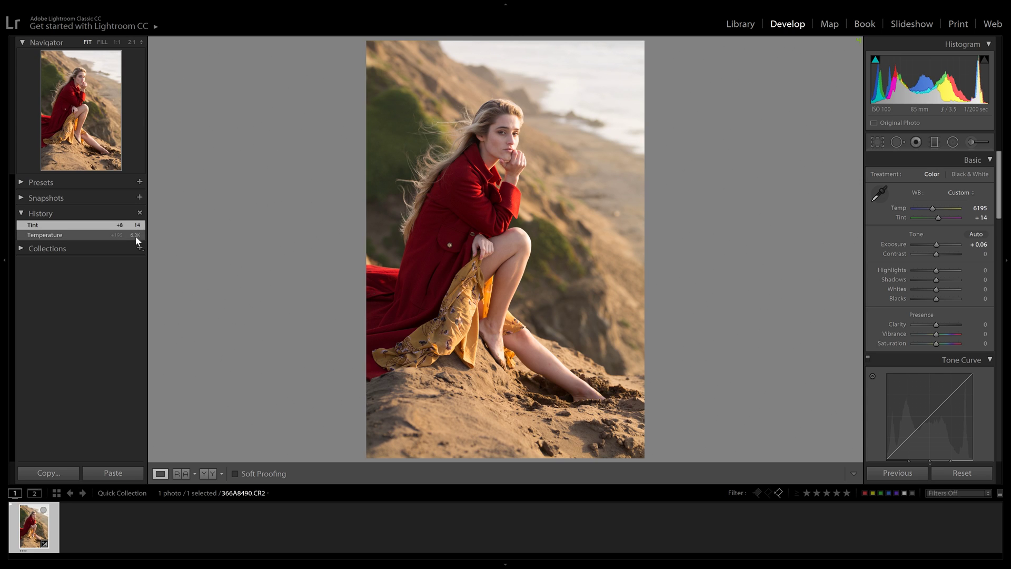
left_click(135, 235)
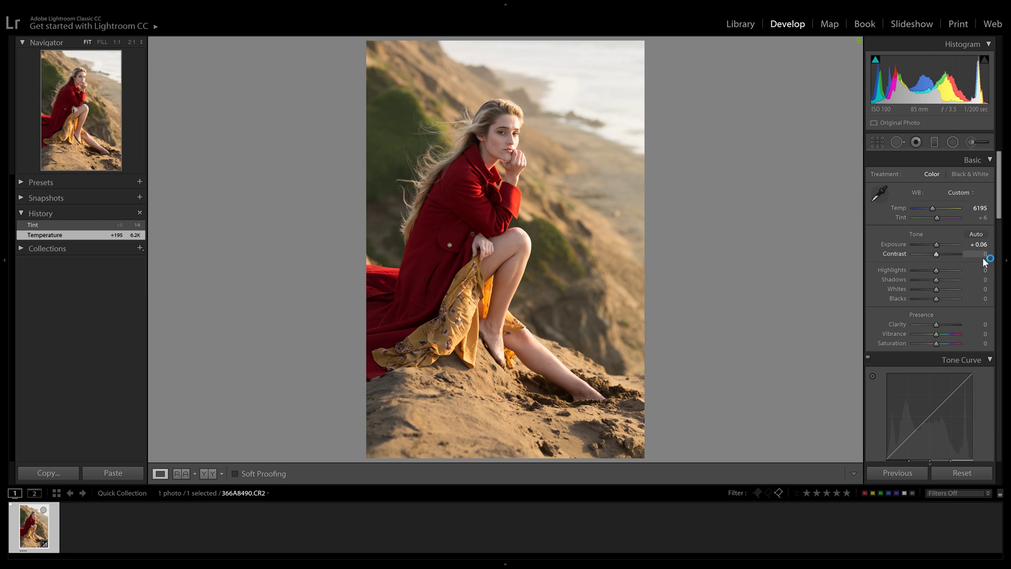
Set Tint to +10 and compare it against the previous Temperature state
left_click(980, 218)
type("10")
key("Return")
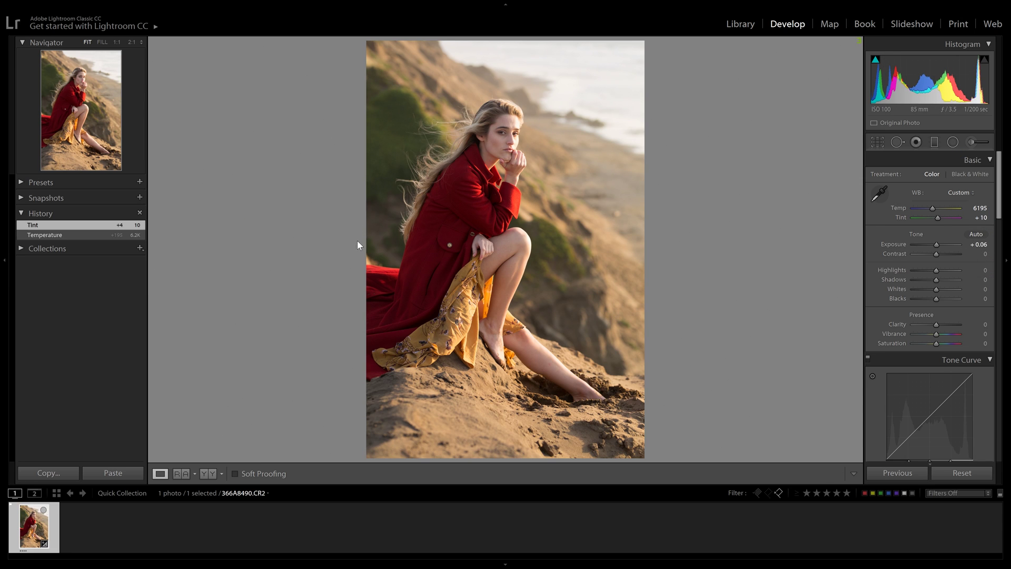
left_click(132, 232)
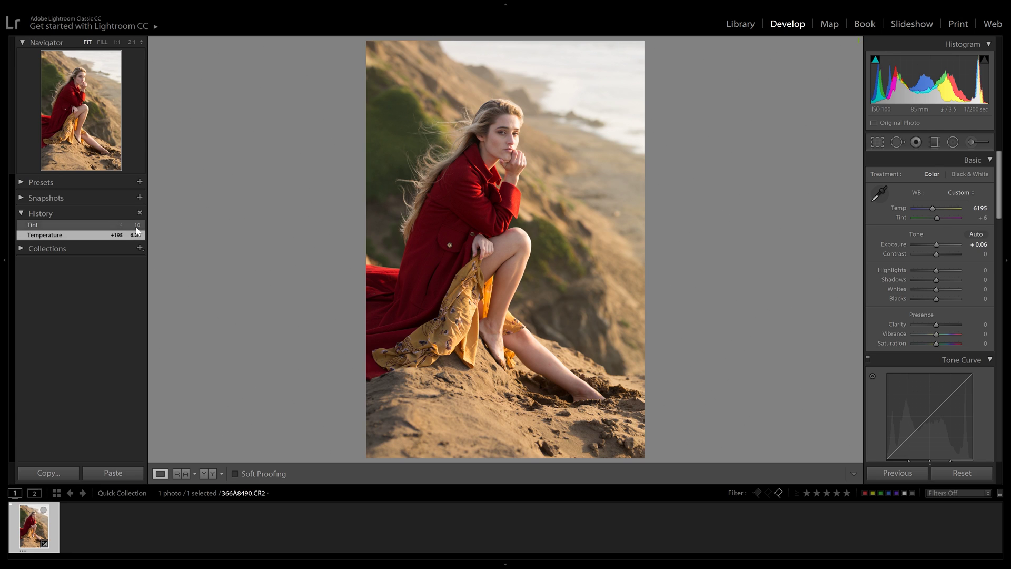
left_click(134, 229)
left_click(133, 234)
left_click(135, 229)
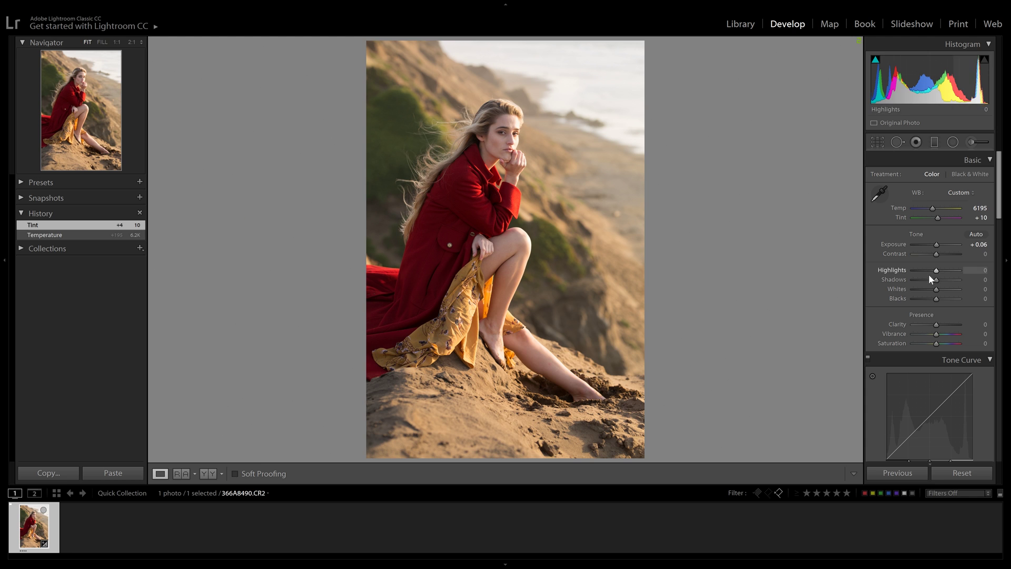
Reset Exposure and pull Highlights down to −74
double_click(935, 245)
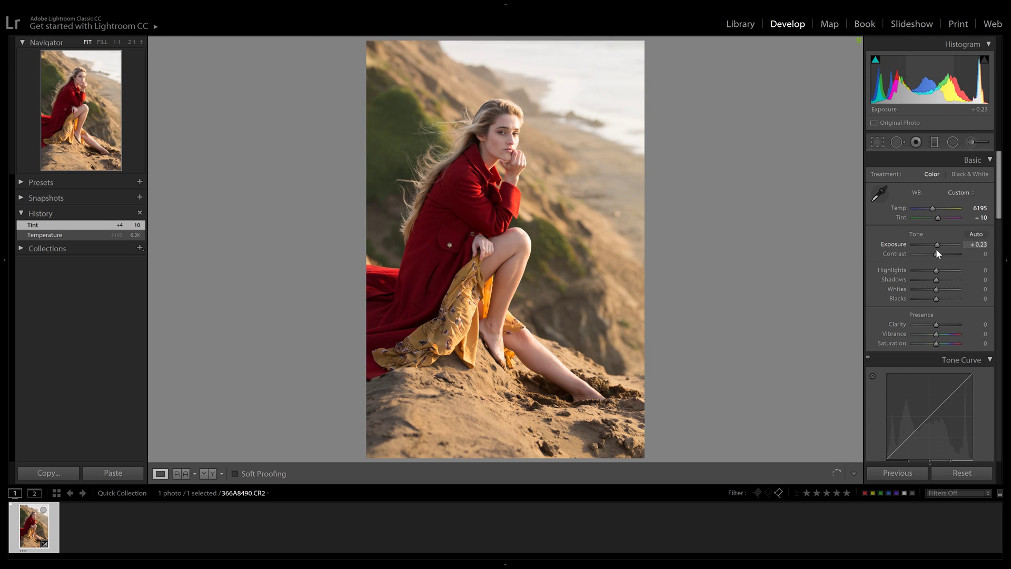
scroll(935, 248, "up", 3)
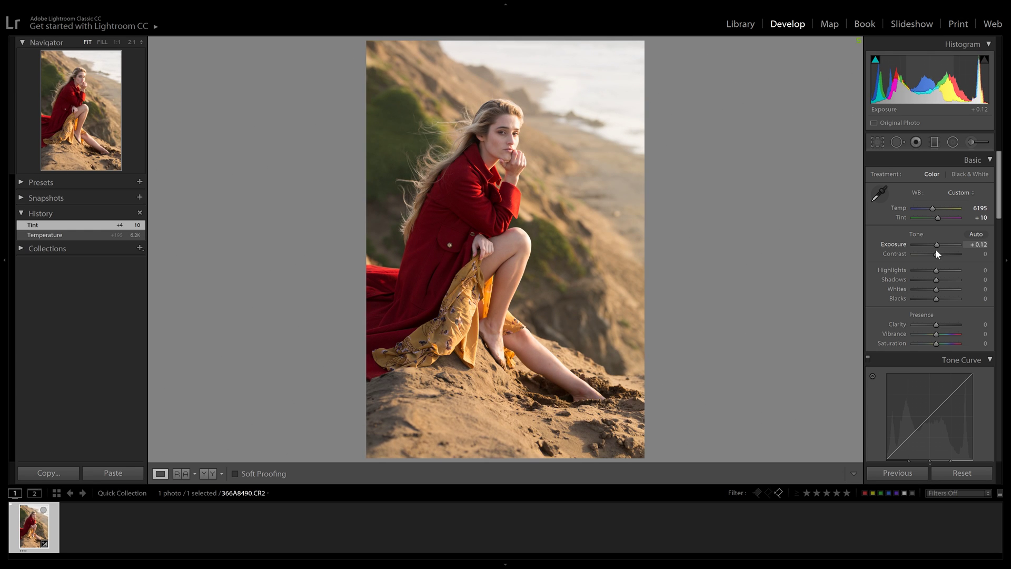
scroll(936, 249, "up", 1)
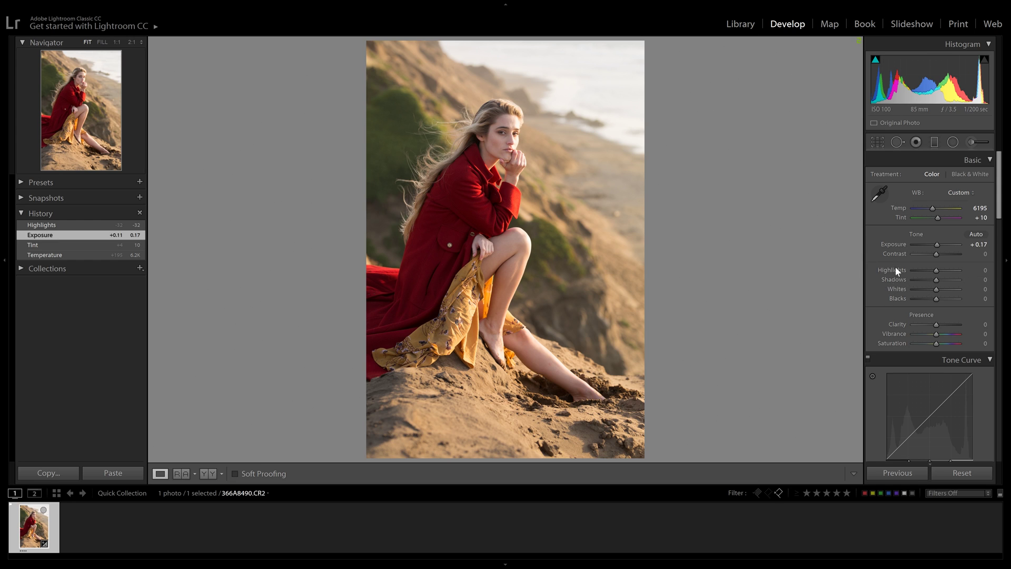
left_click_drag(936, 269, 920, 271)
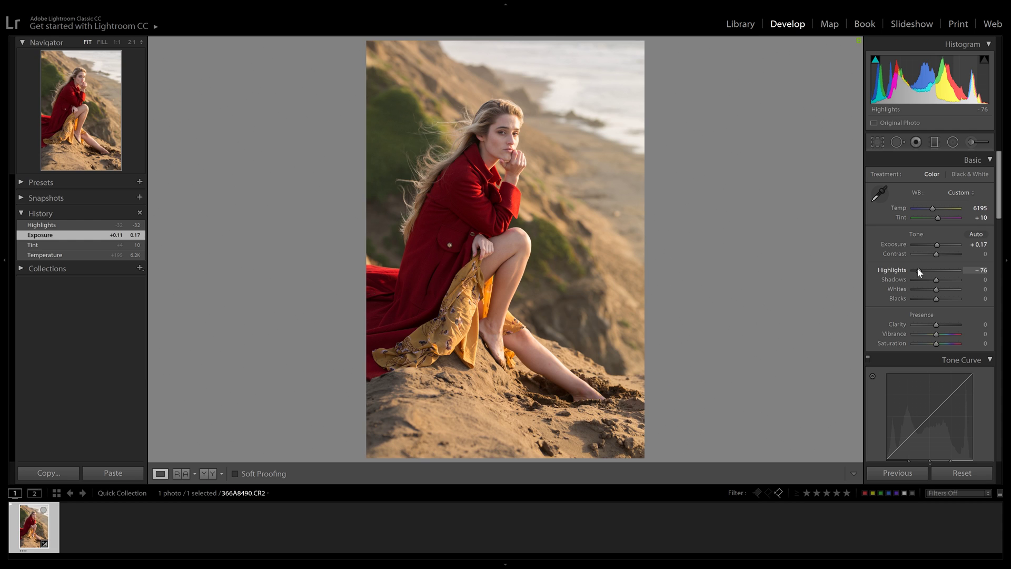
left_click_drag(918, 268, 934, 289)
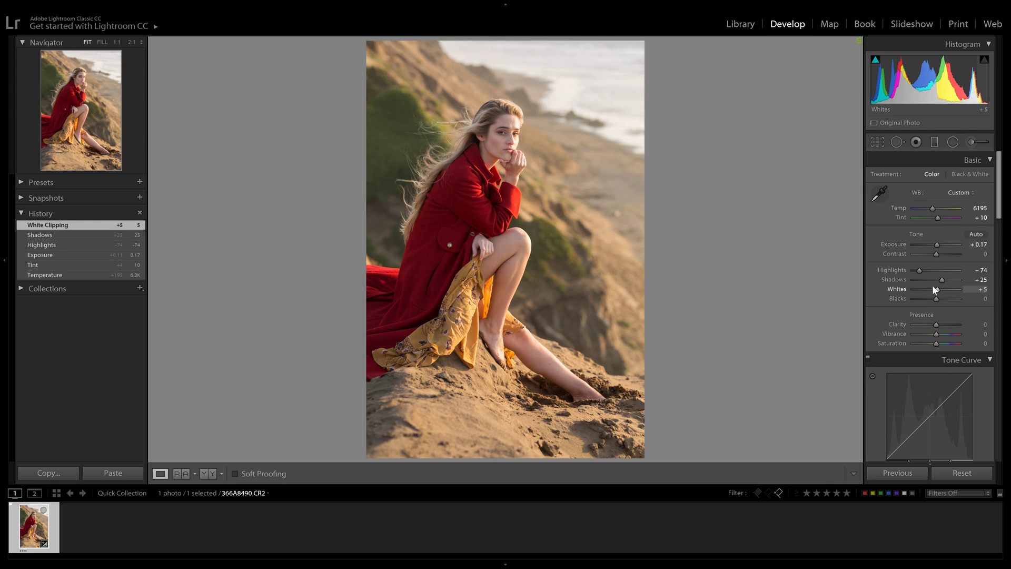
Reset Whites to 0, darken Blacks to −16, and toggle the before/after view
double_click(895, 289)
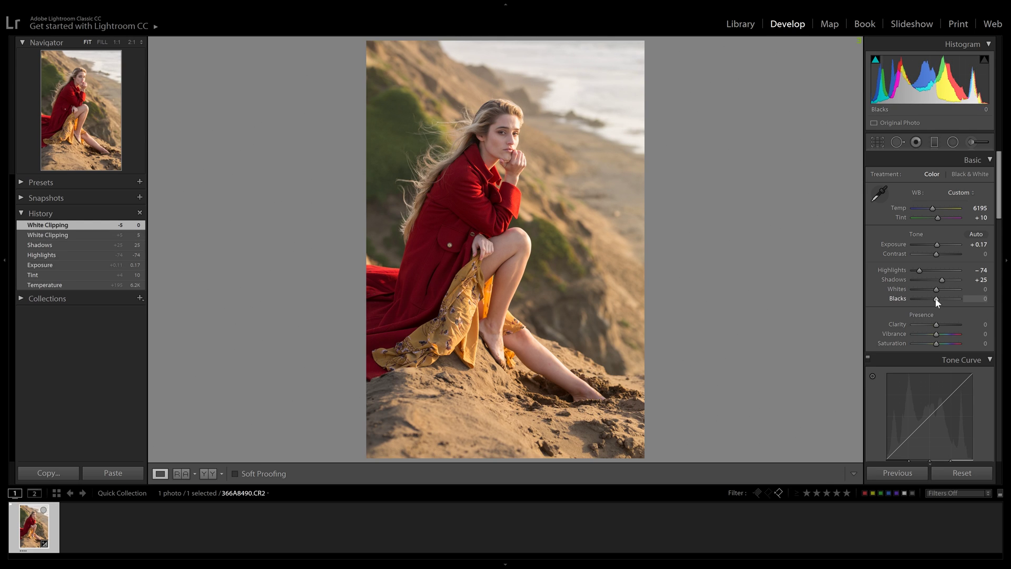
left_click_drag(935, 299, 930, 296)
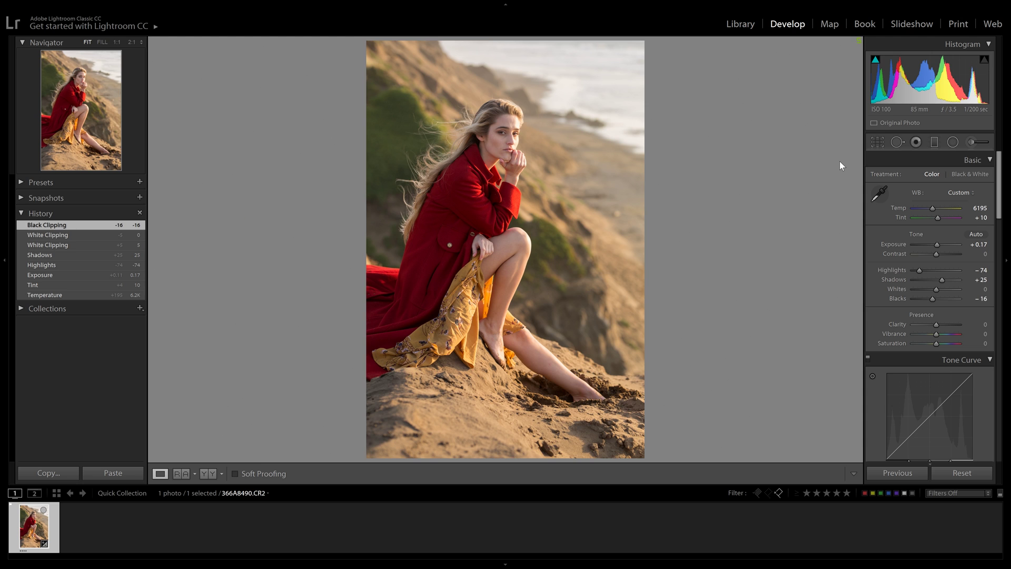
key("backslash")
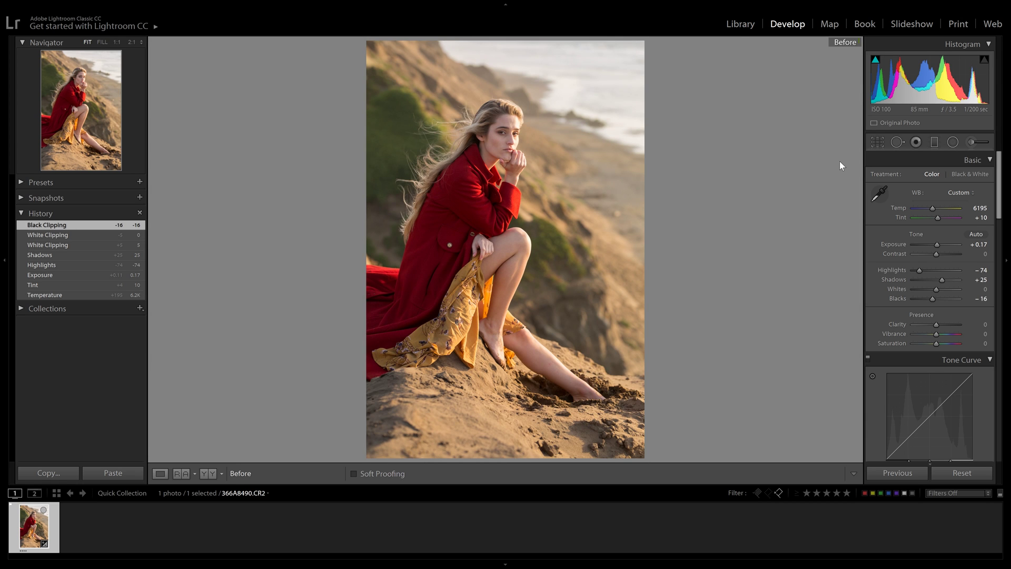
key("backslash")
key("backslash")
key("backslash")
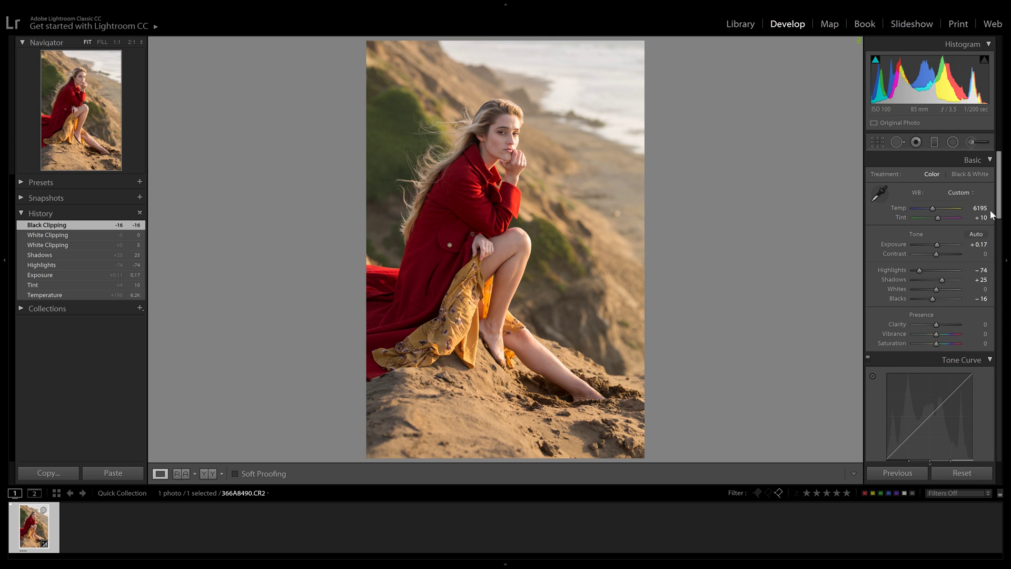
Try lowering the tone curve Highlights, revert it, then set the Darks region to +17
left_click_drag(997, 195, 994, 233)
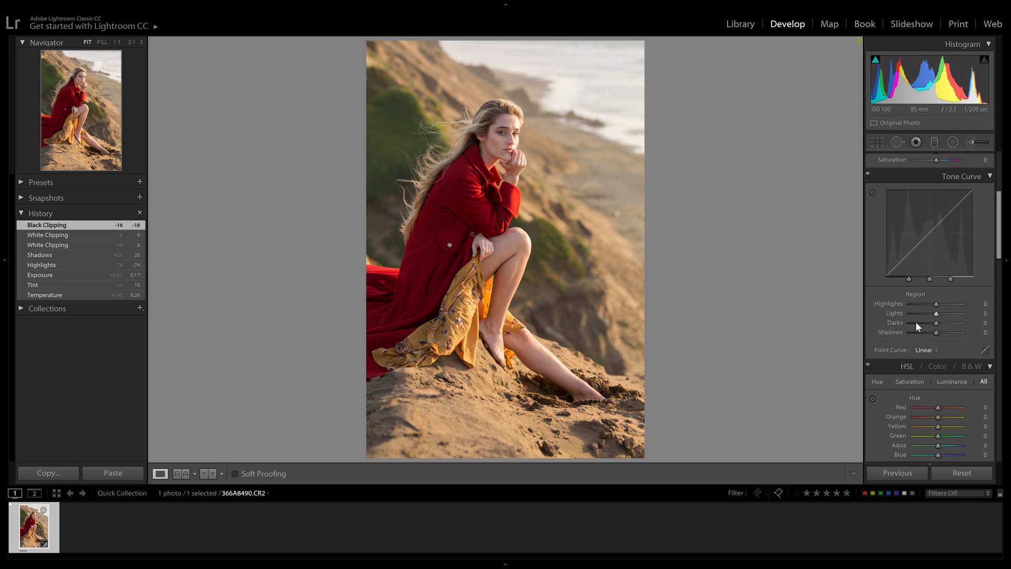
left_click_drag(936, 305, 934, 314)
left_click(79, 234)
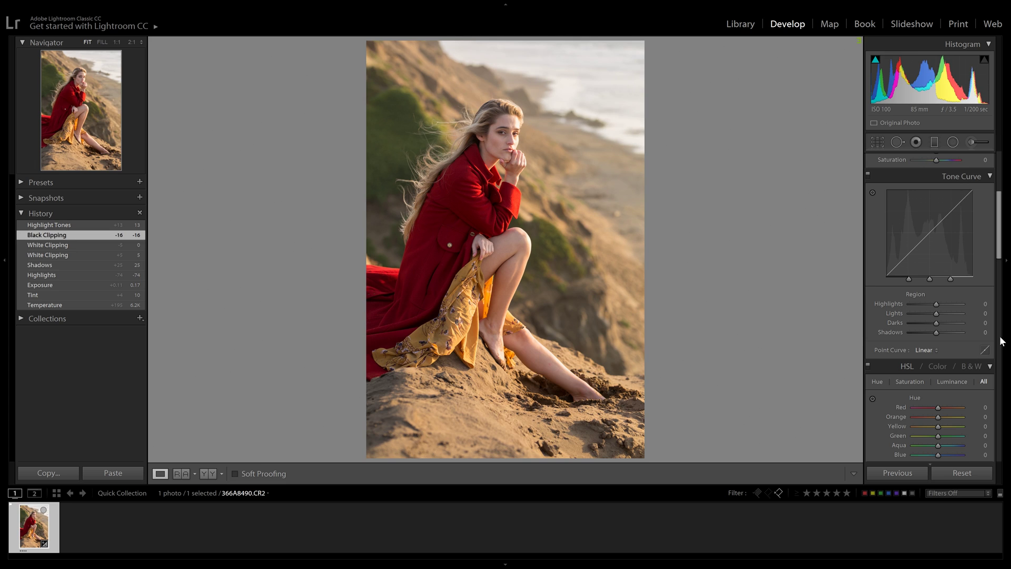
left_click_drag(935, 322, 938, 322)
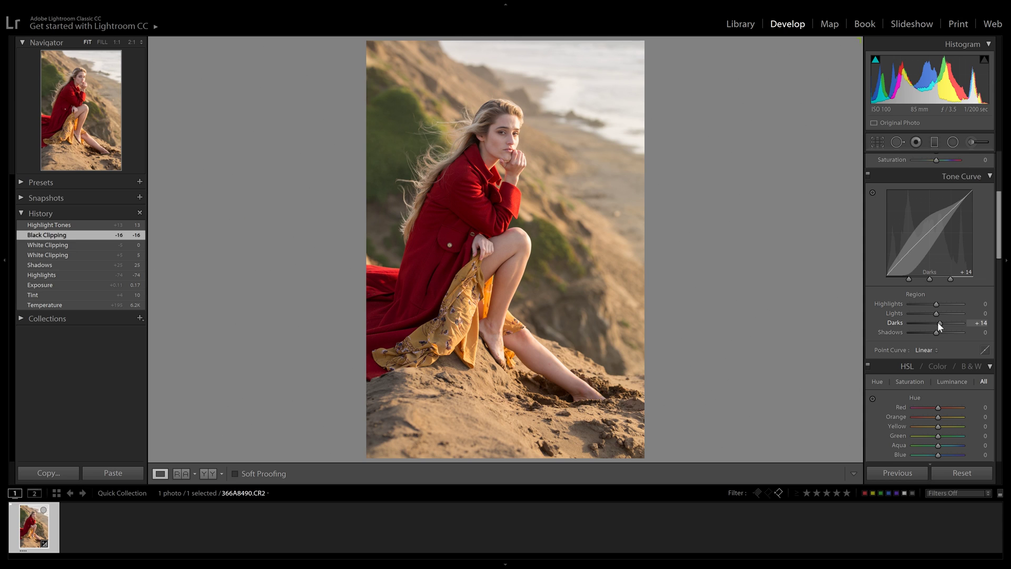
left_click_drag(940, 324, 932, 333)
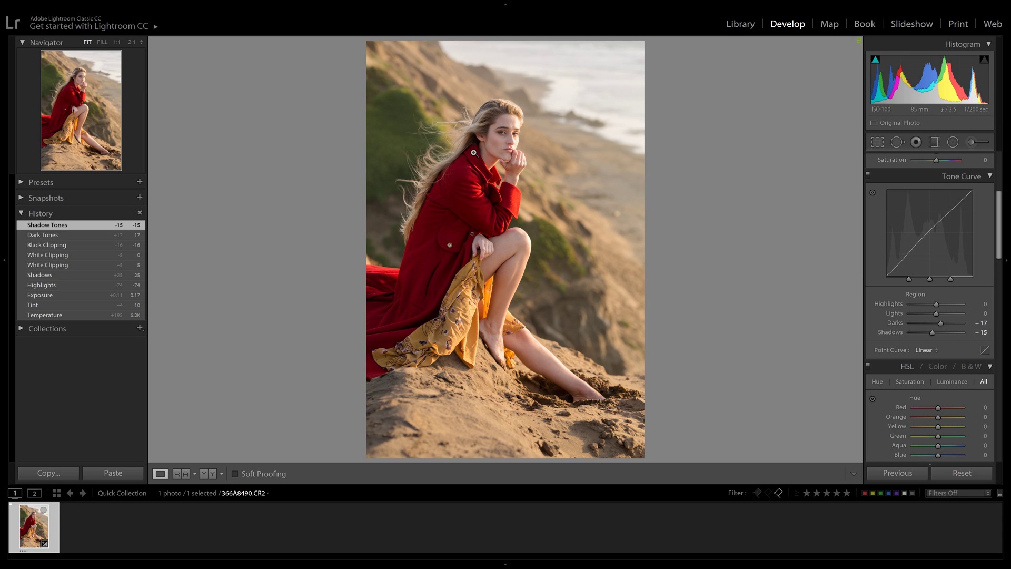
Compare the curve edits against earlier History states, including White Clipping
left_click(74, 247)
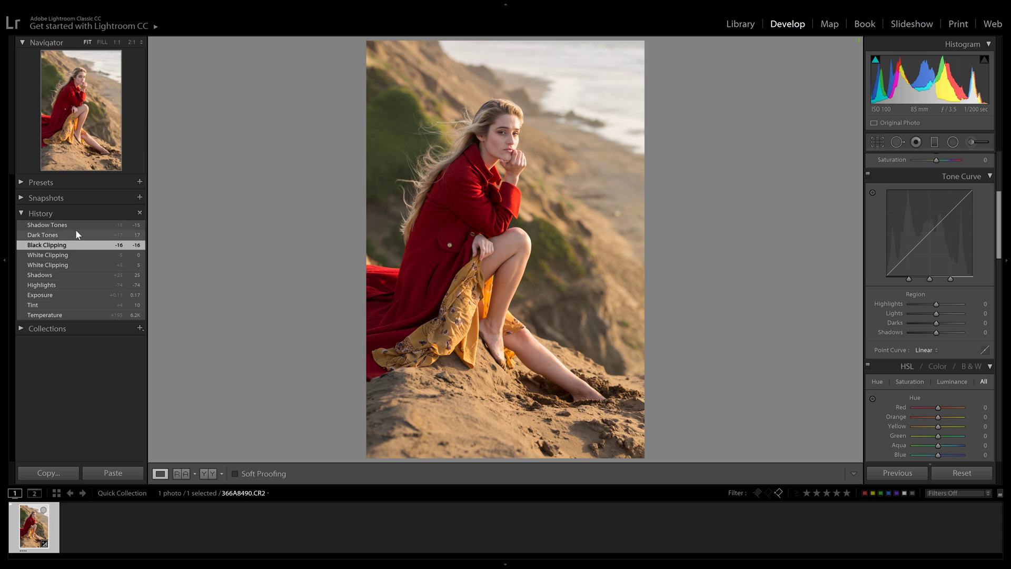
left_click(75, 227)
left_click(73, 245)
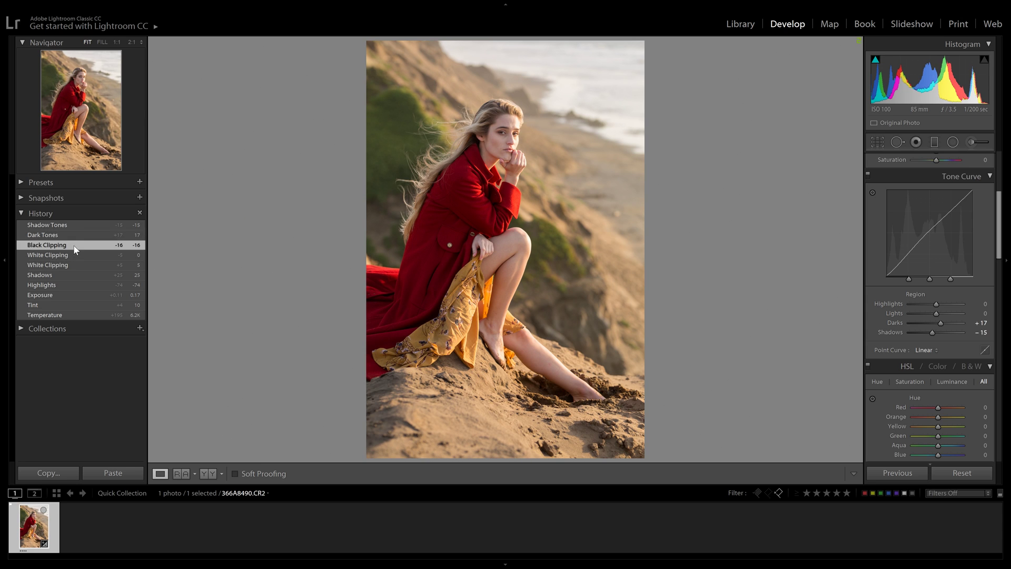
left_click(77, 227)
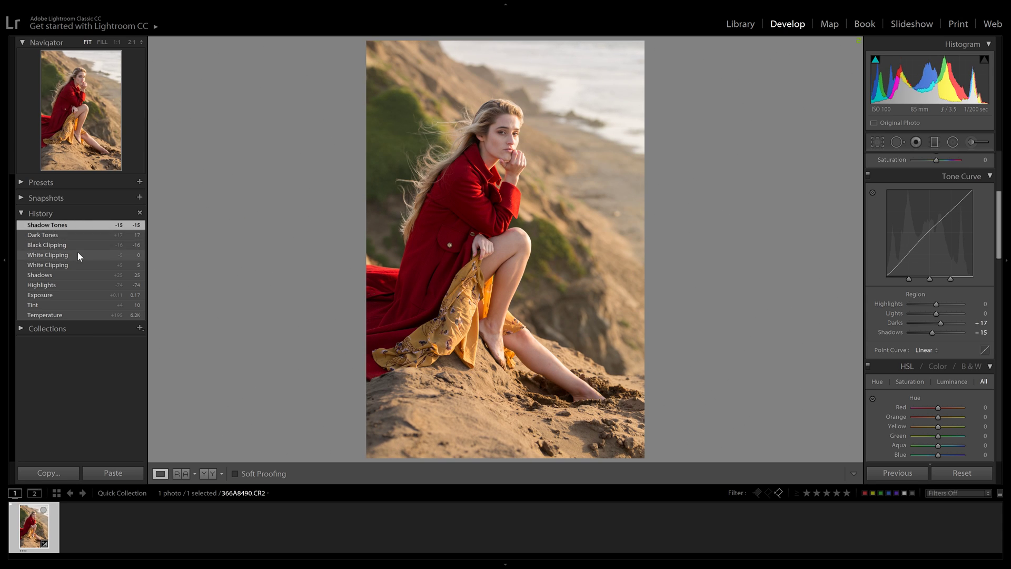
left_click(80, 254)
left_click(82, 227)
Set HSL Hue to Red −7, Orange +9 and Yellow −4, trying a stronger Yellow shift
scroll(999, 244, "down", 3)
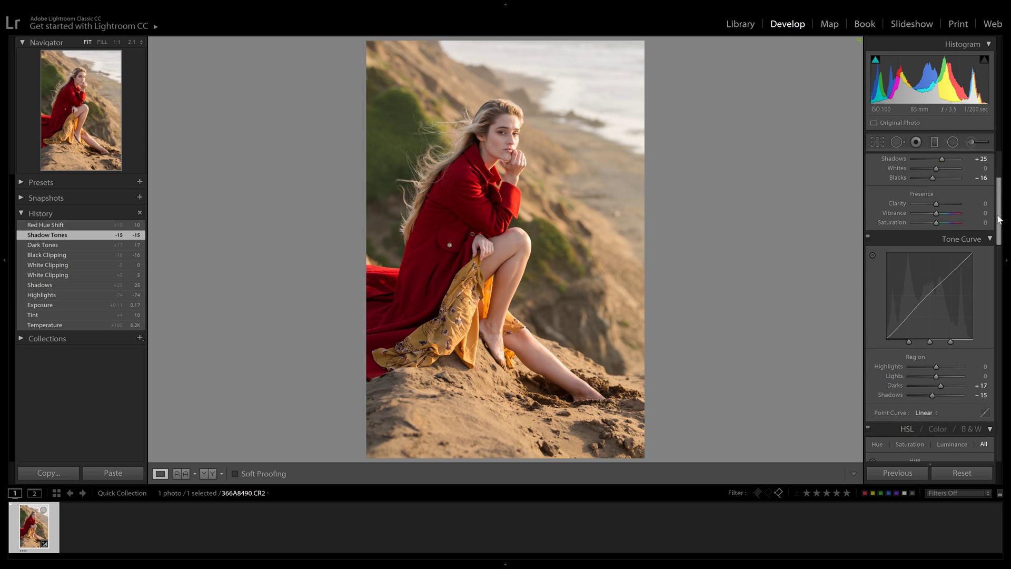
scroll(998, 243, "down", 4)
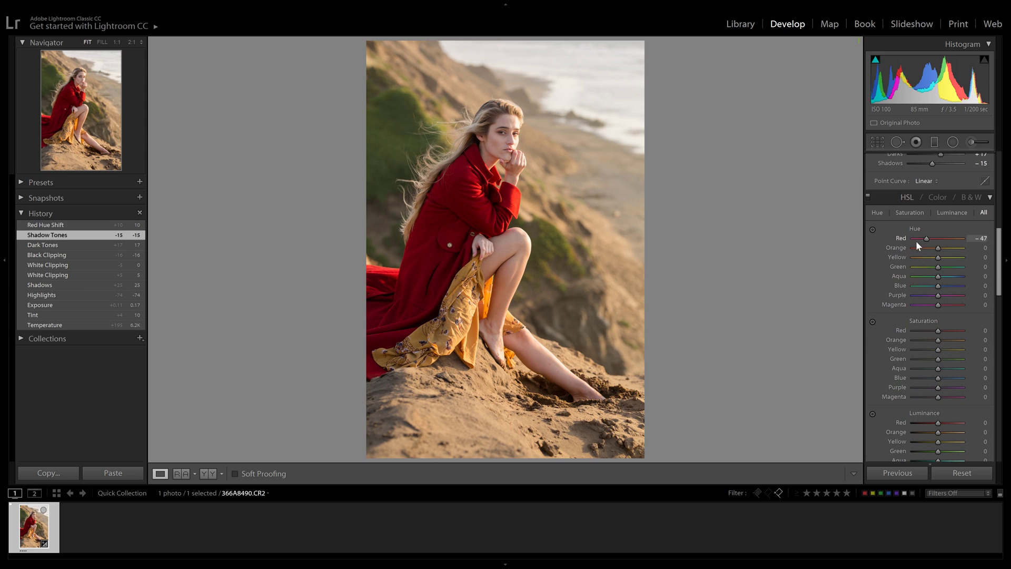
mouse_move(917, 241)
left_mouse_down()
mouse_move(952, 249)
mouse_move(917, 256)
mouse_move(945, 256)
mouse_move(931, 252)
left_mouse_up()
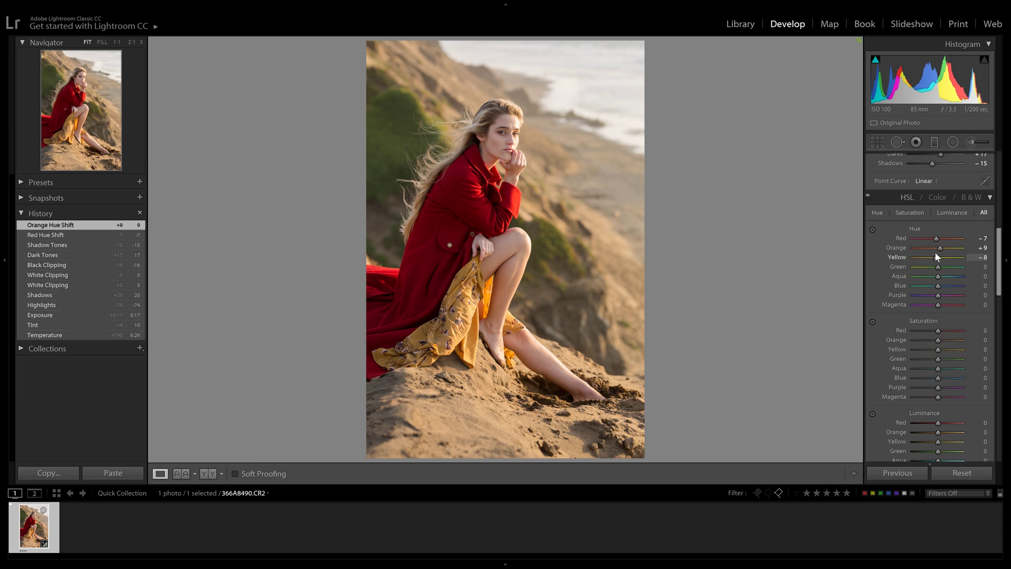
left_click_drag(935, 253, 937, 254)
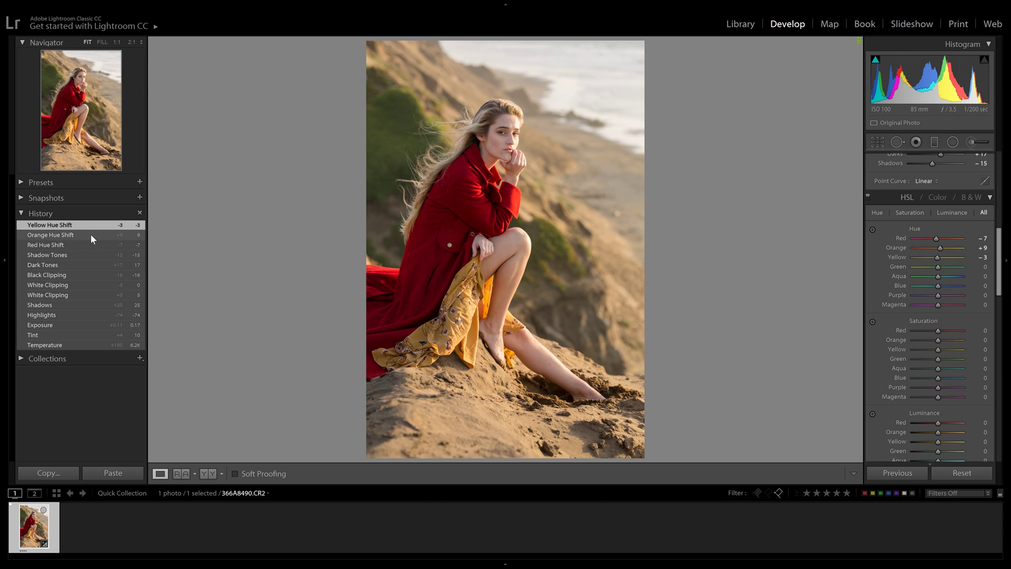
left_click(50, 236)
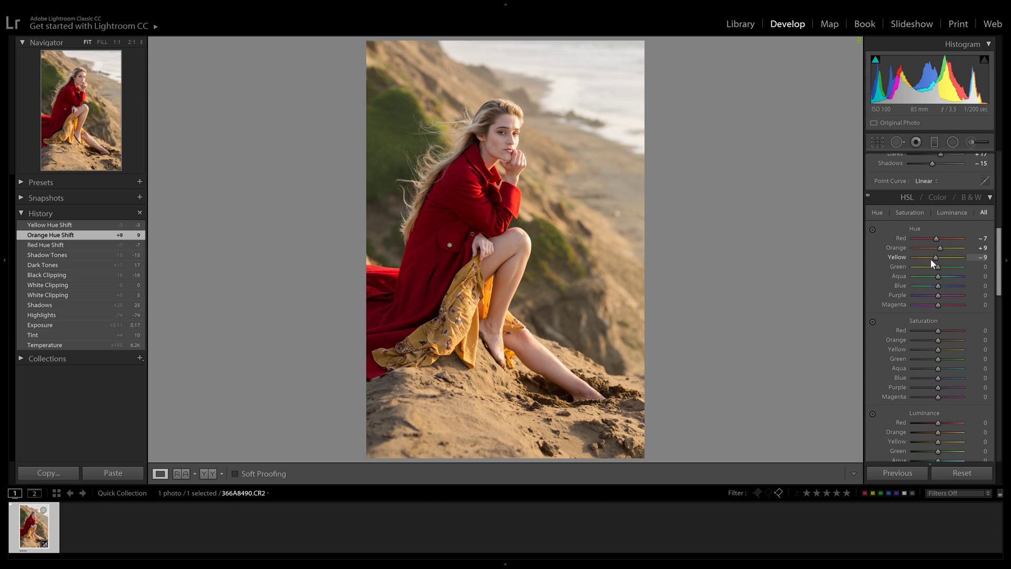
mouse_move(930, 258)
left_mouse_down()
mouse_move(965, 260)
mouse_move(935, 264)
left_mouse_up()
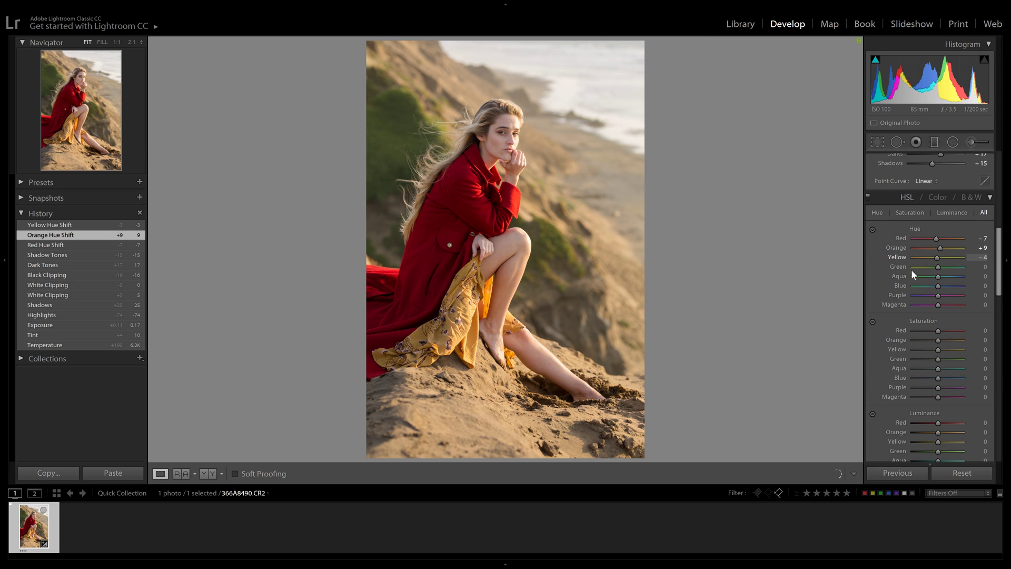
Revert to the Orange Hue Shift state, set Green hue to +37, and test Blue and Magenta hues
left_click(93, 236)
mouse_move(940, 268)
left_mouse_down()
mouse_move(926, 267)
mouse_move(947, 267)
left_mouse_up()
left_click_drag(950, 268, 915, 282)
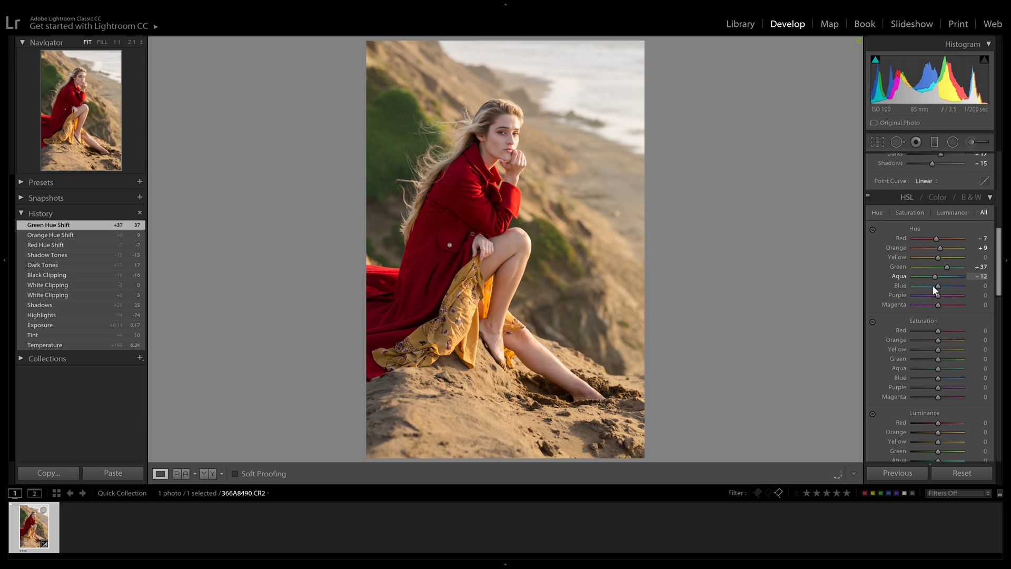
left_click_drag(937, 286, 933, 286)
left_click_drag(938, 296, 935, 295)
mouse_move(937, 306)
left_mouse_down()
mouse_move(918, 304)
mouse_move(938, 309)
left_mouse_up()
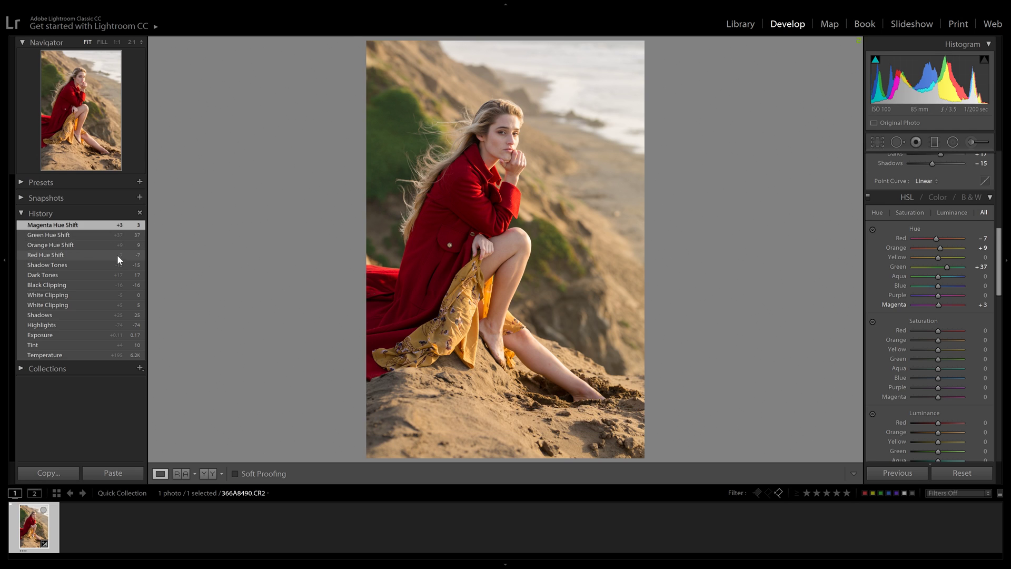
Undo the Magenta hue shift and compare the latest state with the Shadow Tones step
key("ctrl+z")
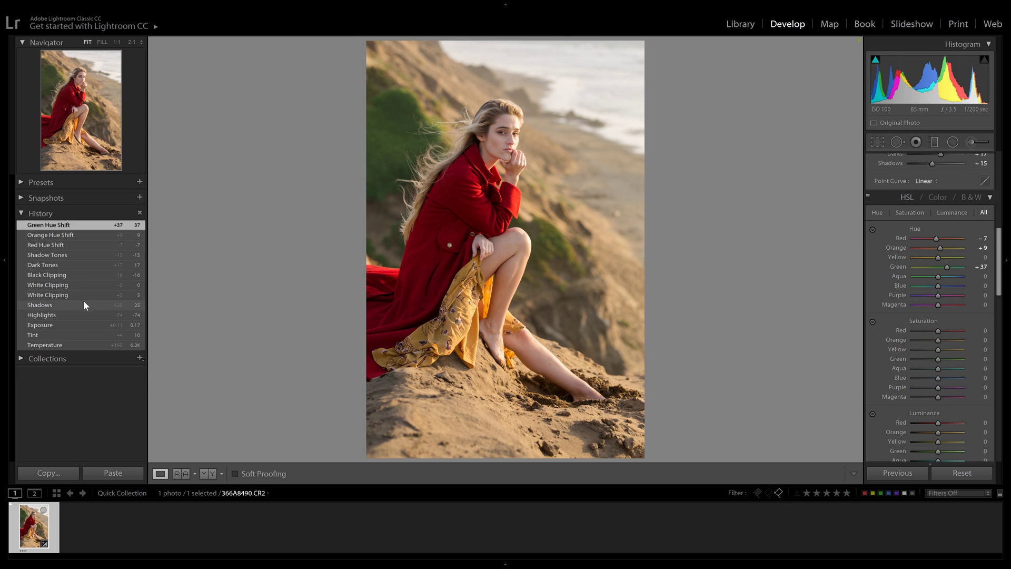
left_click(82, 255)
left_click(86, 226)
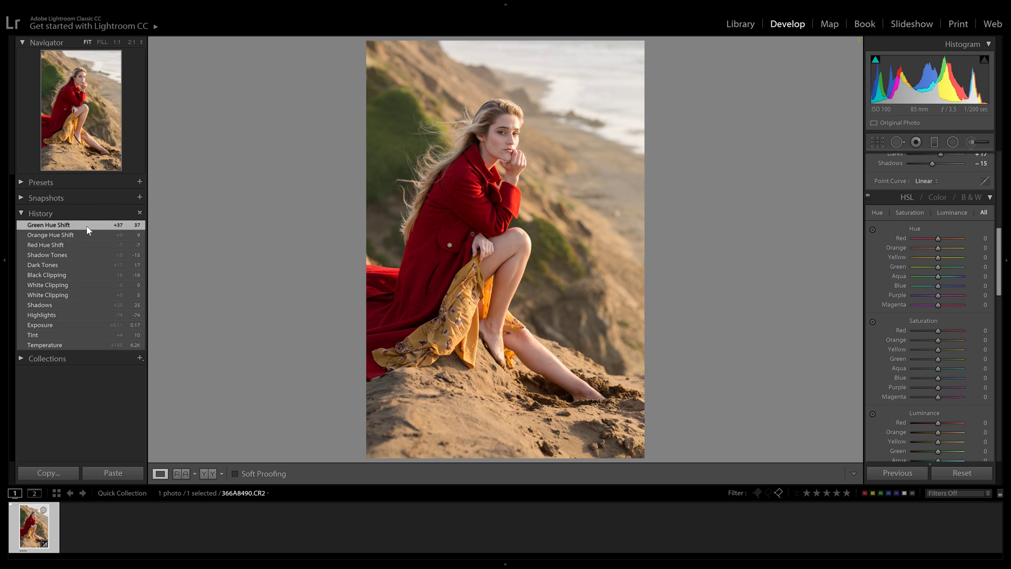
left_click(86, 257)
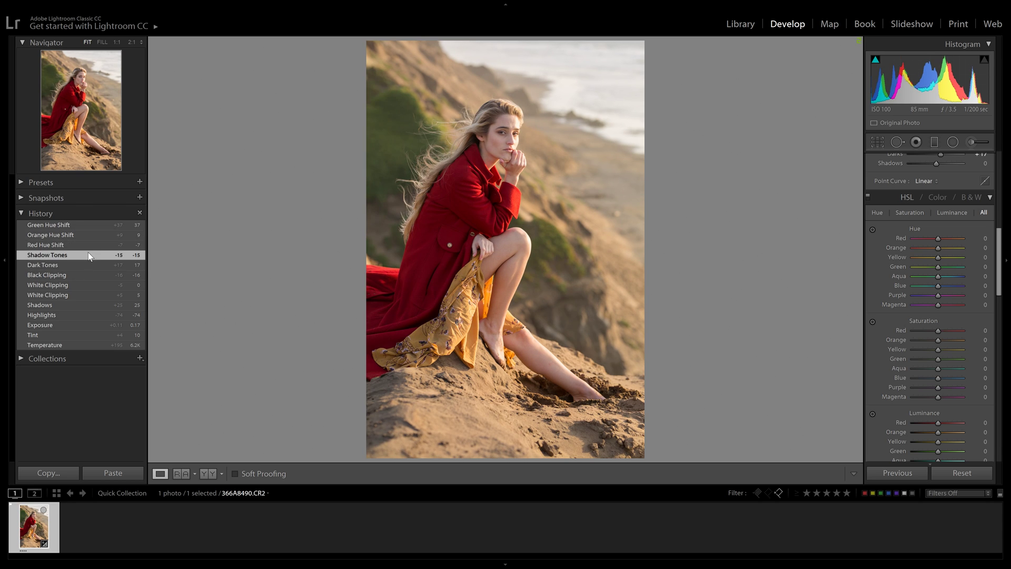
left_click(87, 227)
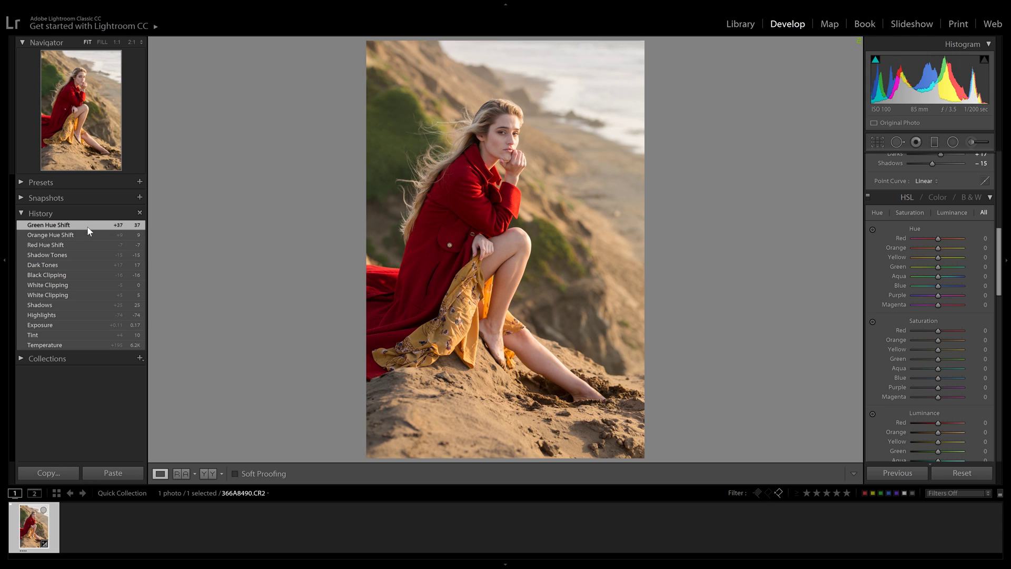
left_click(92, 254)
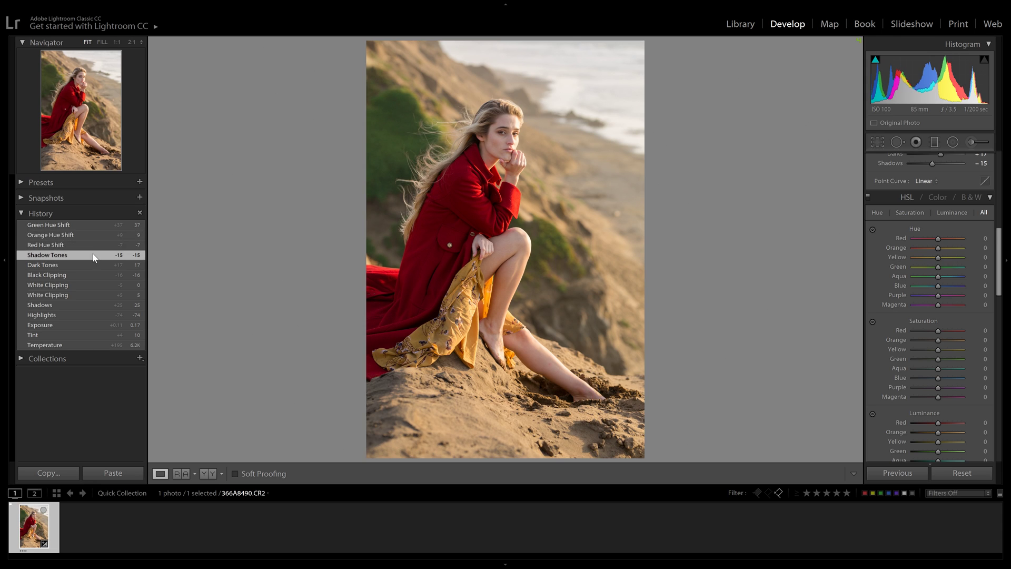
left_click(95, 225)
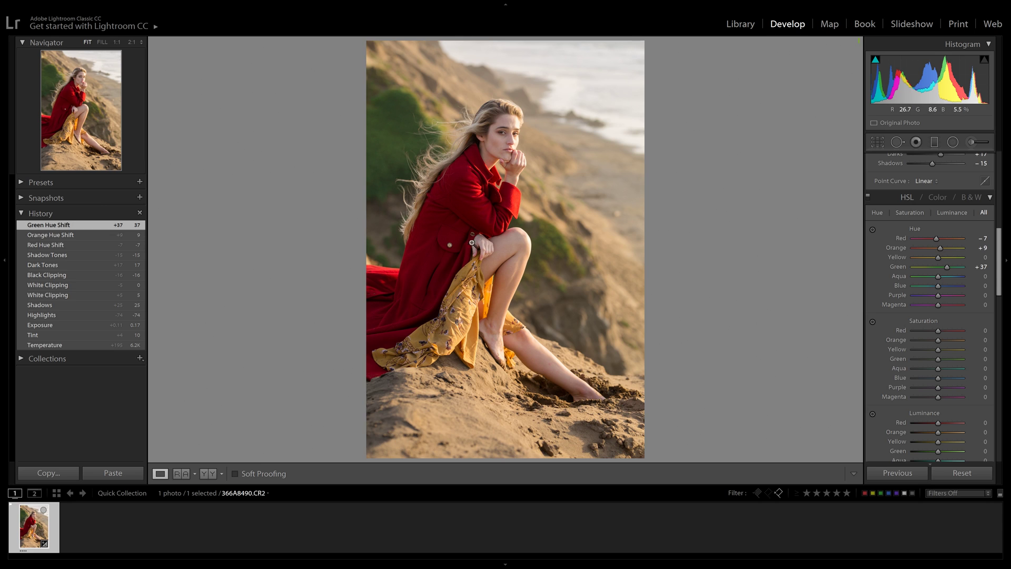
Compare the Green Hue Shift state with the Dark Tones step and the unedited original
left_click(99, 264)
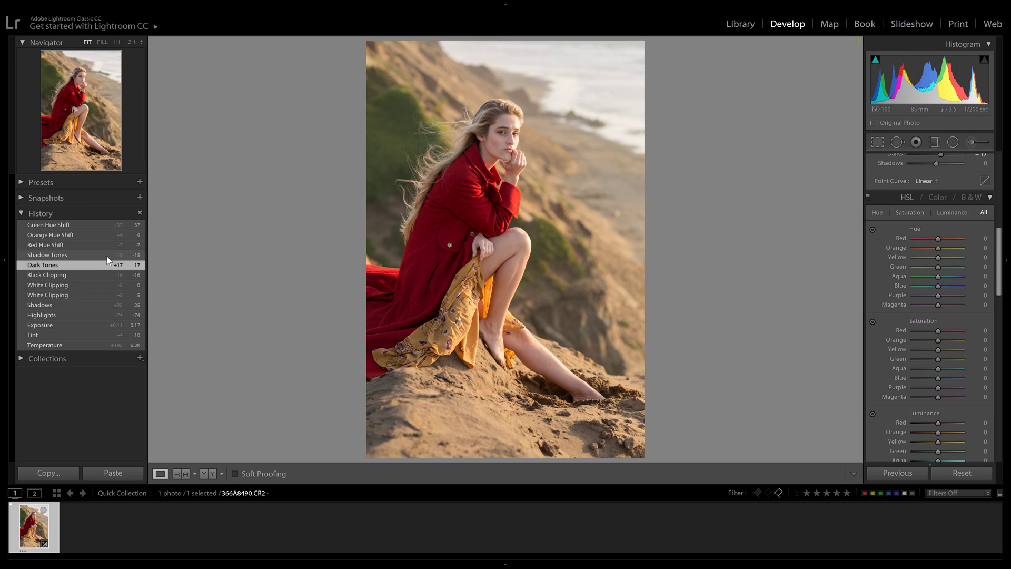
left_click(106, 226)
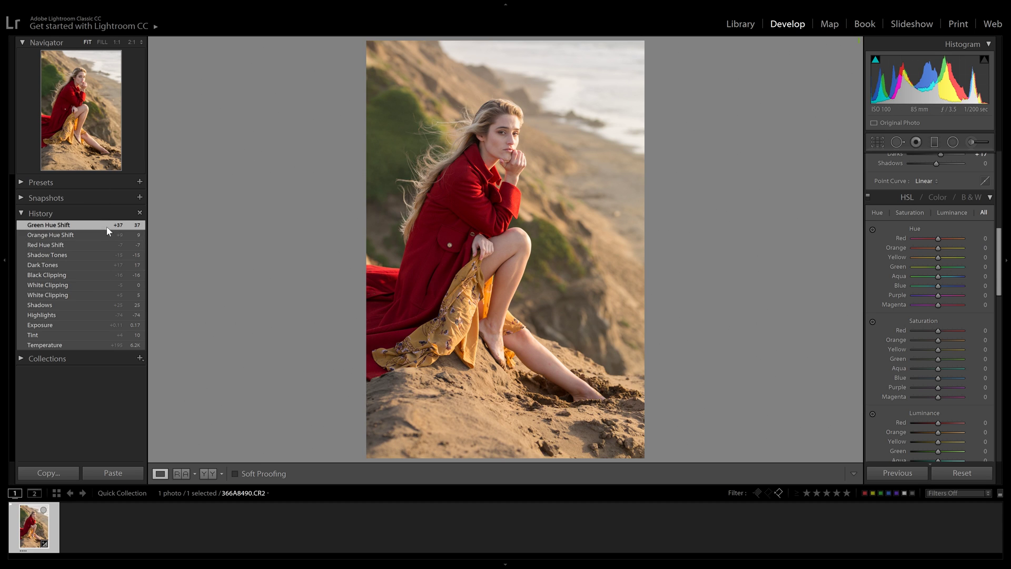
left_click(106, 267)
left_click(101, 255)
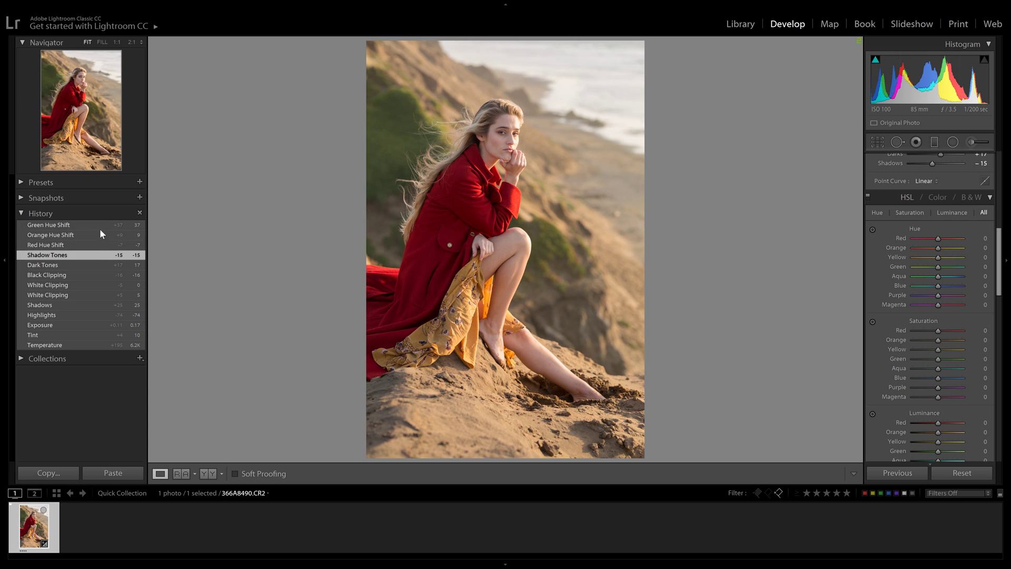
left_click(100, 226)
left_click(100, 263)
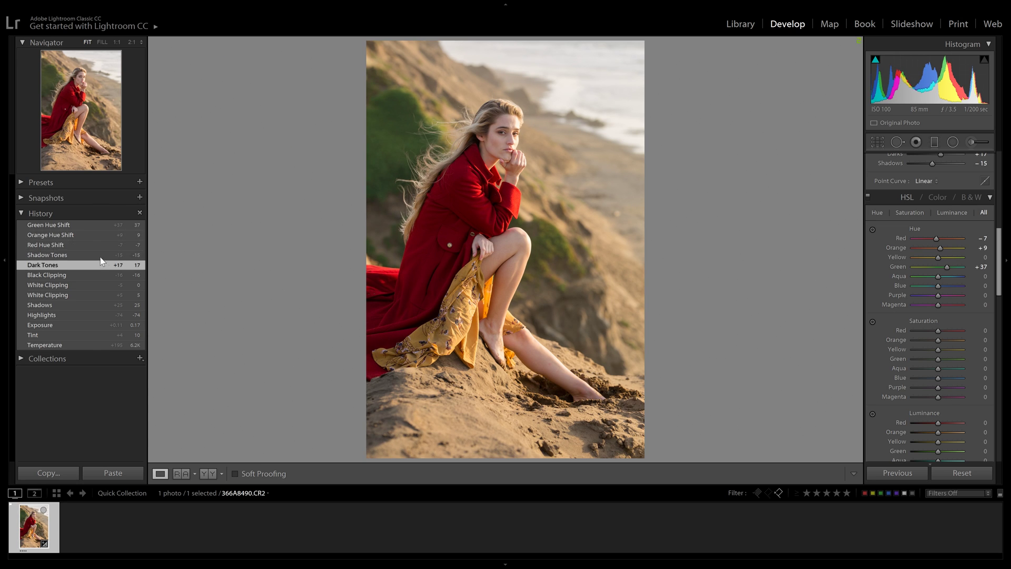
left_click(98, 226)
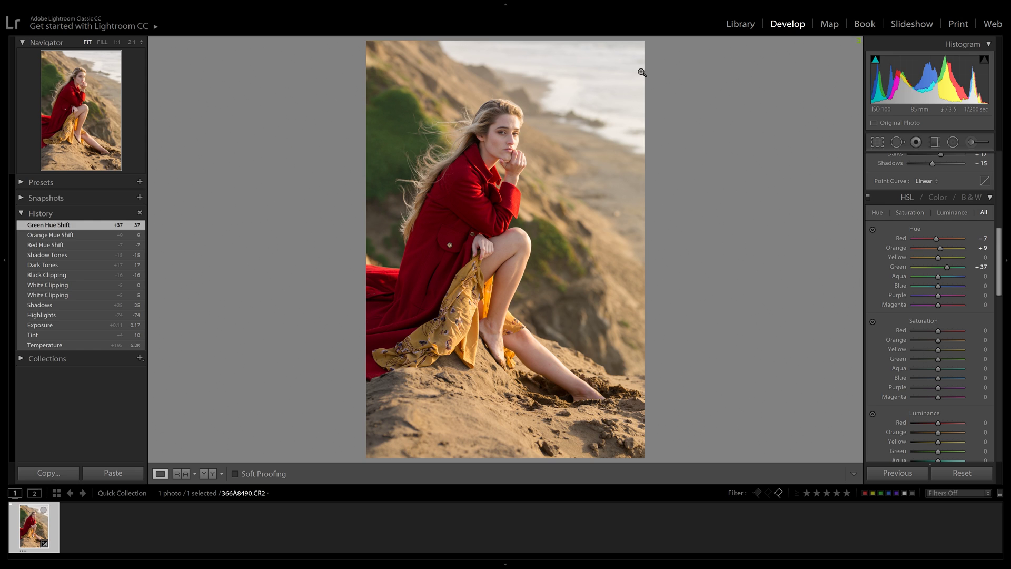
key("backslash")
key("backslash")
key("backslash")
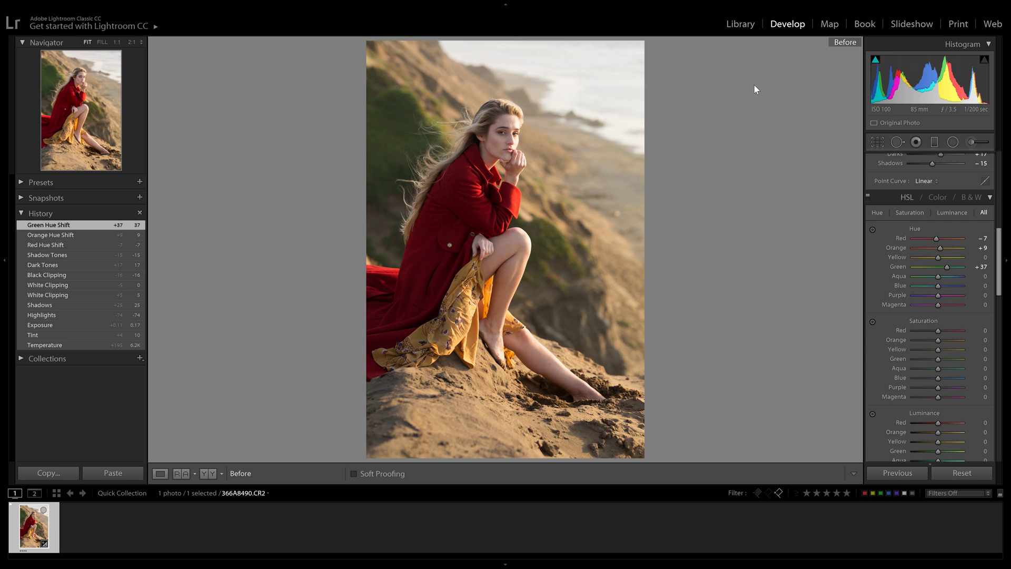
key("backslash")
key("backslash")
key("backslash")
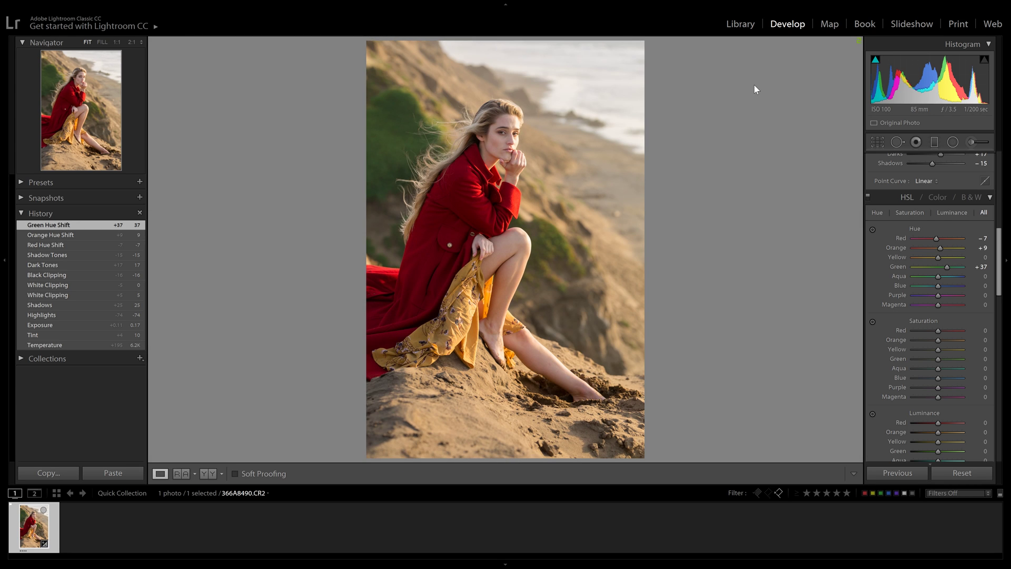
key("backslash")
key("backslash")
key("backslash")
key("backslash")
Set Green saturation to +18 and luminance Red −6 and Green −32
scroll(999, 267, "down", 1)
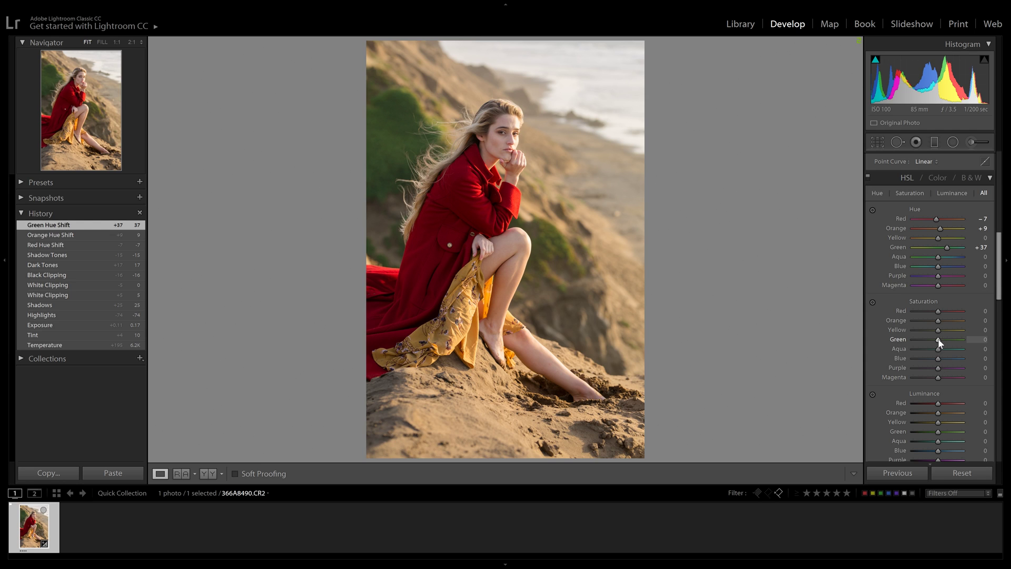
left_click_drag(944, 336, 939, 330)
scroll(930, 310, "down", 4)
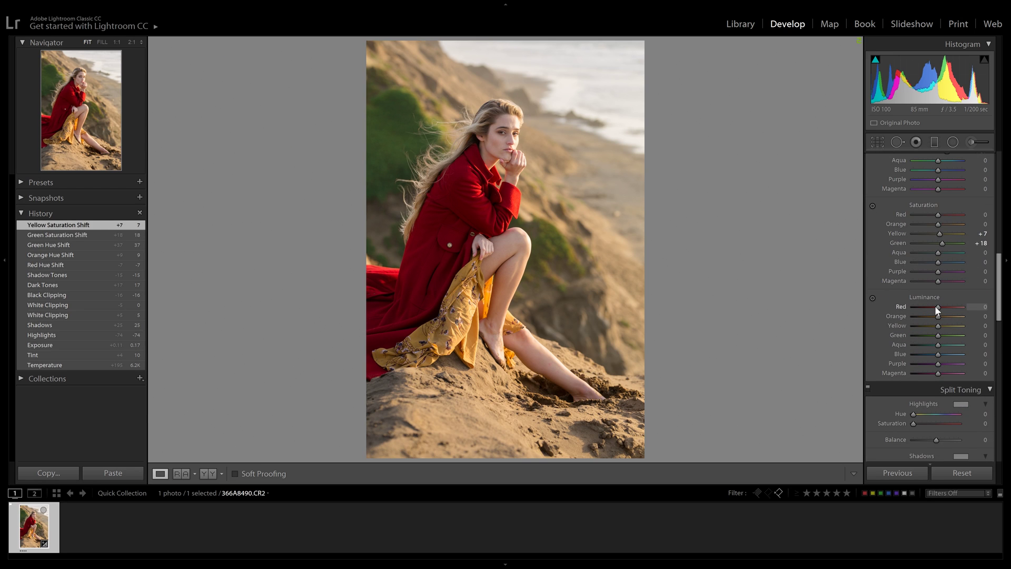
mouse_move(936, 308)
left_mouse_down()
mouse_move(927, 309)
mouse_move(935, 318)
left_mouse_up()
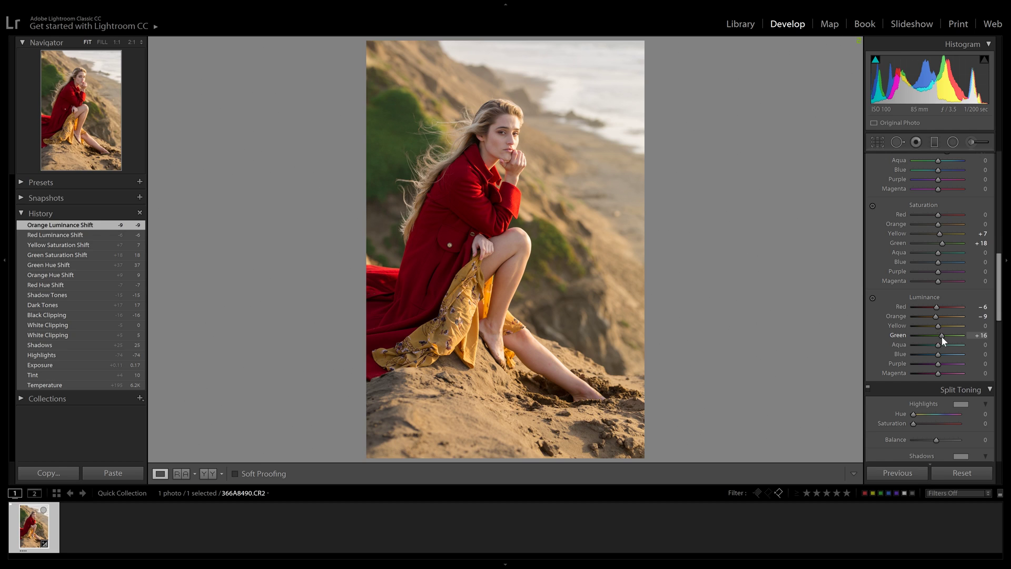
left_click_drag(944, 339, 929, 340)
left_click_drag(930, 340, 929, 340)
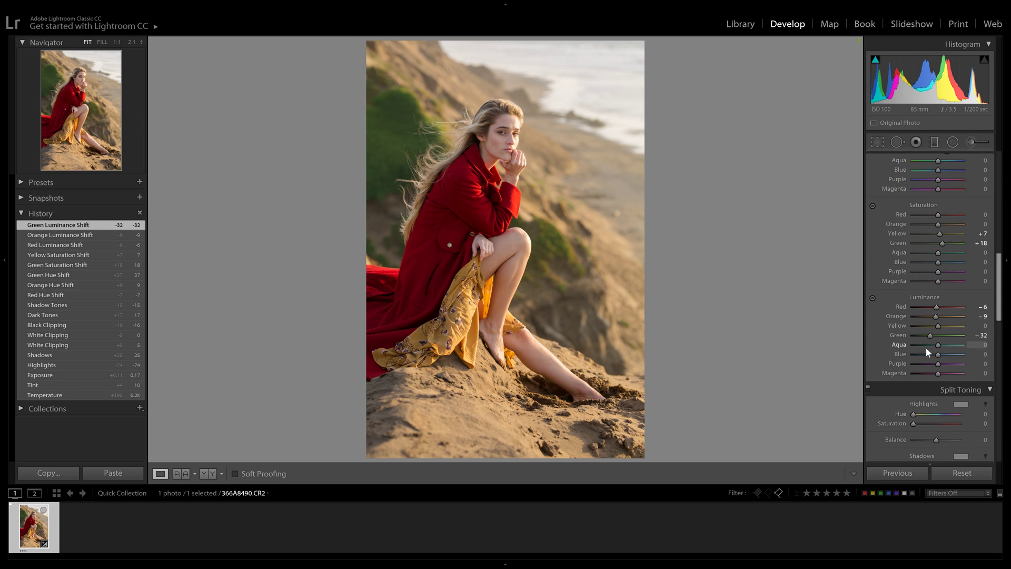
Test Aqua, Purple and Magenta luminance changes, resetting Aqua to 0
mouse_move(938, 346)
left_mouse_down()
mouse_move(956, 349)
mouse_move(936, 351)
left_mouse_up()
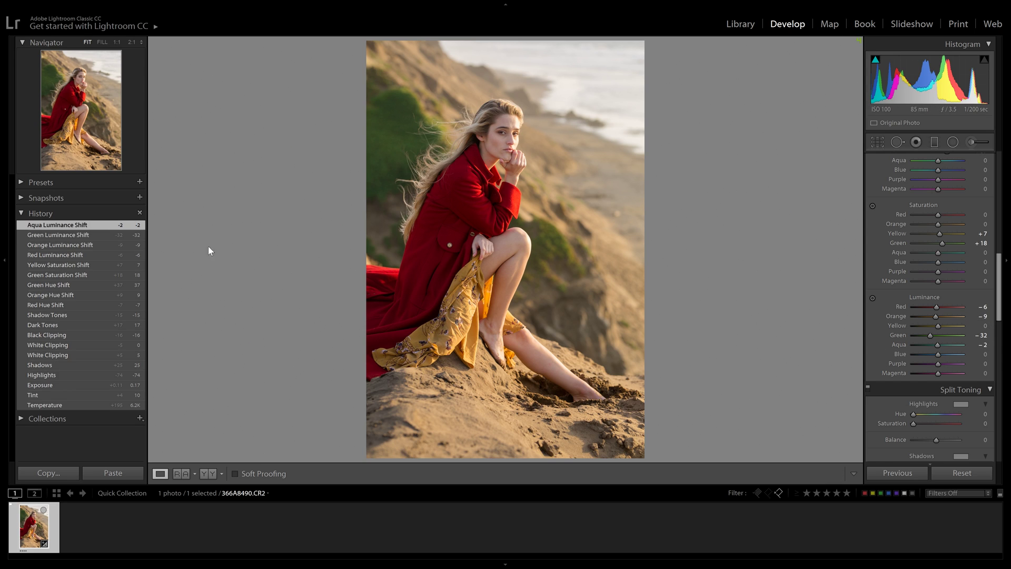
double_click(903, 343)
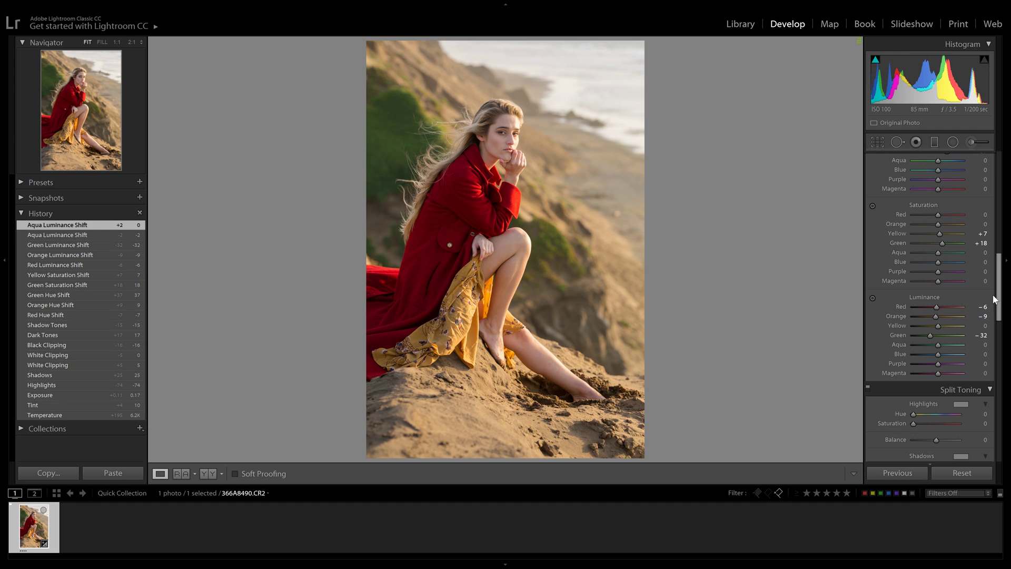
scroll(923, 324, "down", 2)
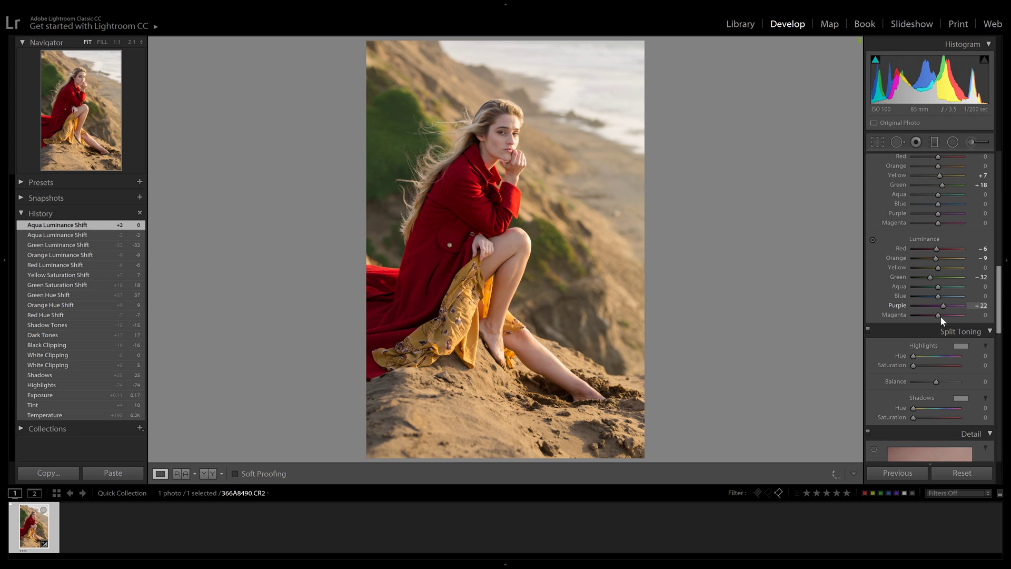
left_click_drag(940, 316, 937, 316)
mouse_move(936, 313)
left_mouse_down()
mouse_move(918, 314)
mouse_move(947, 317)
mouse_move(936, 321)
left_mouse_up()
Try blue, green and warm yellow split-toning tints for the highlights
scroll(1000, 293, "down", 3)
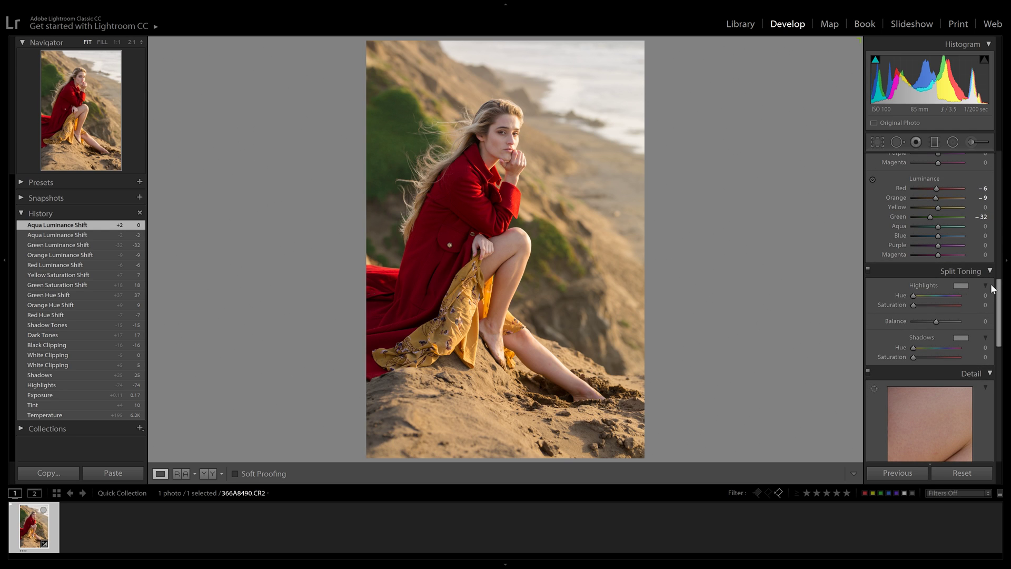
left_click(960, 287)
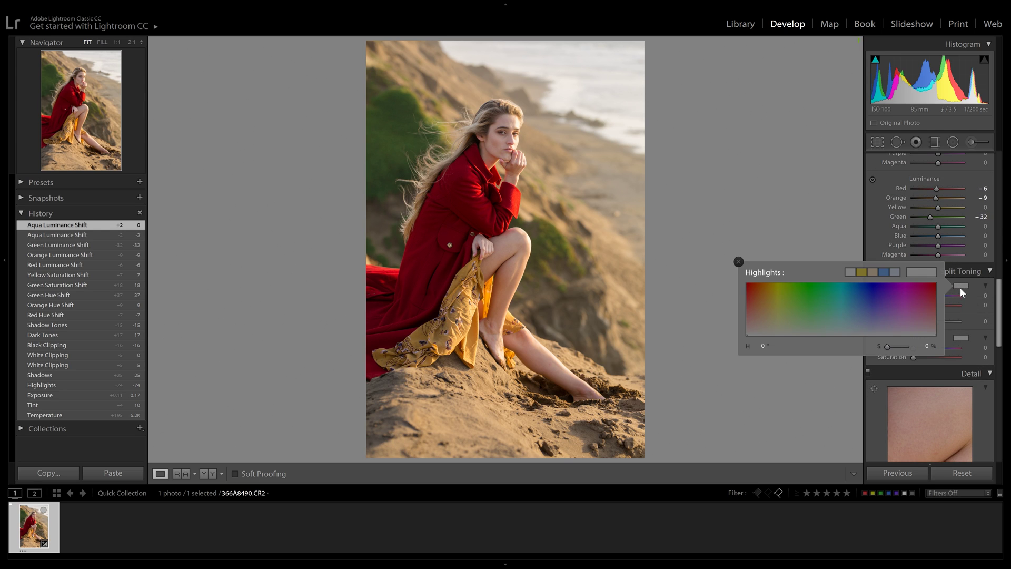
left_click(872, 301)
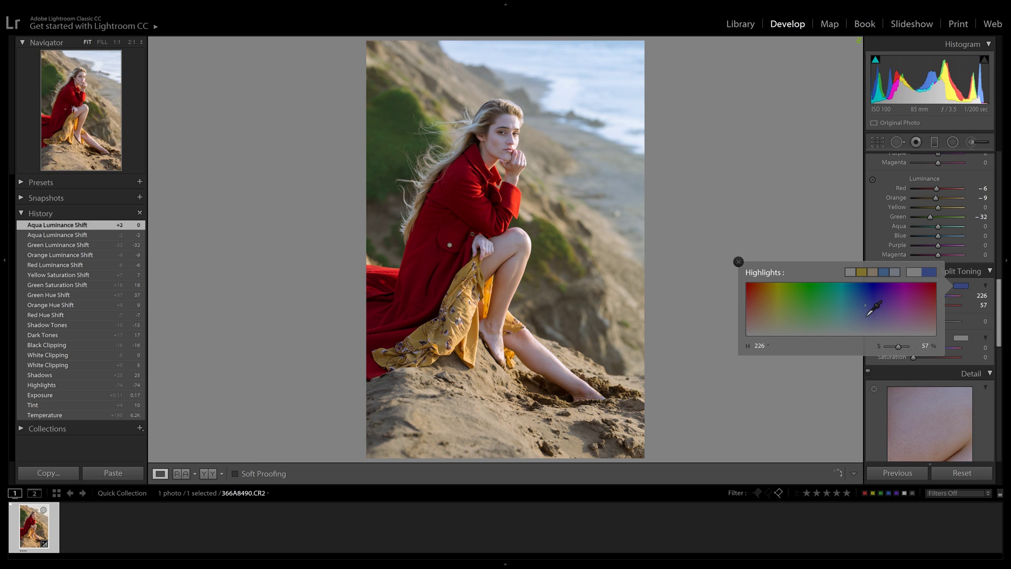
left_click(821, 299)
left_click(777, 314)
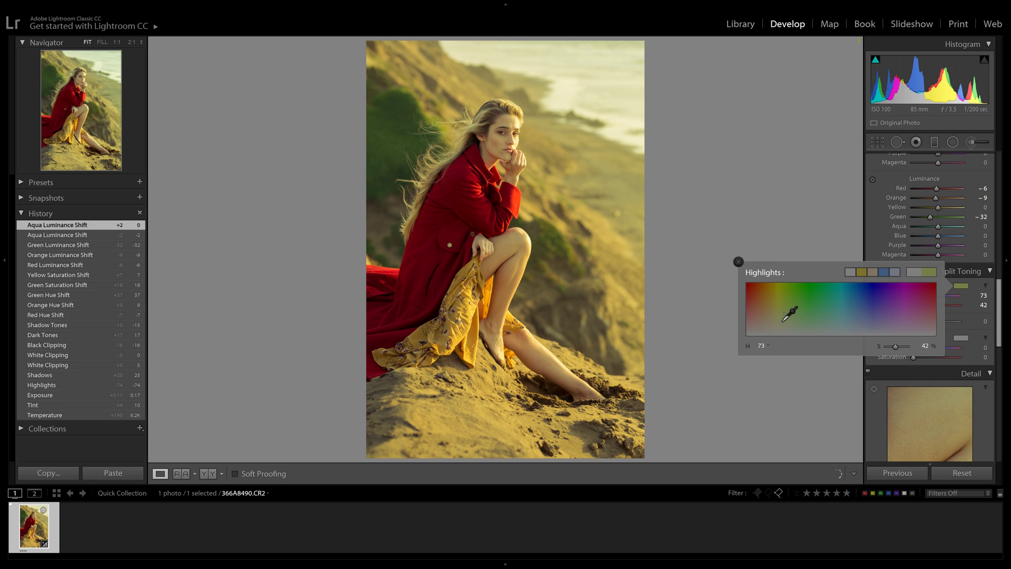
left_click_drag(779, 323, 774, 324)
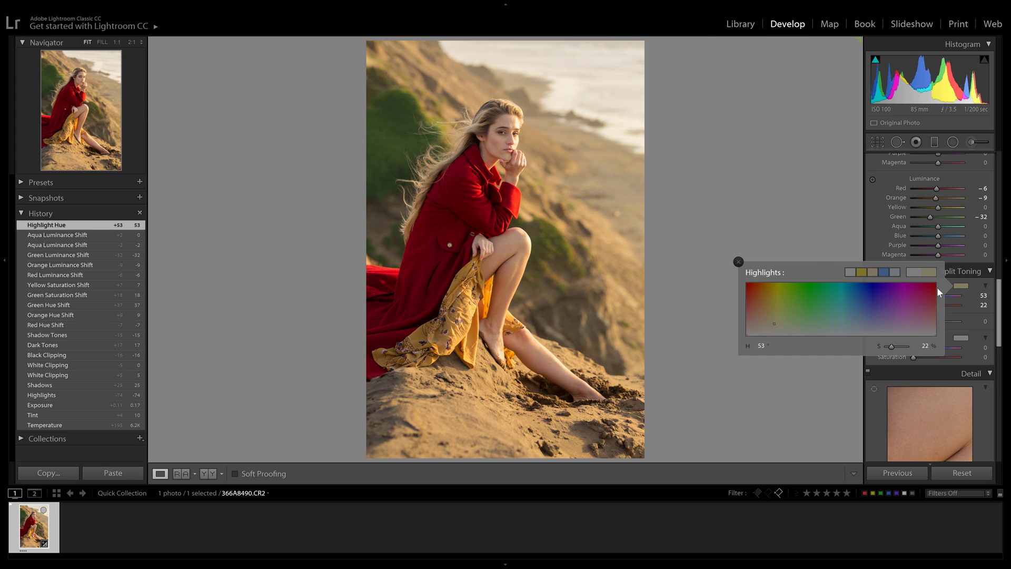
Tint shadows blue at hue 229, highlights gold at hue 52, and set Balance to +20
left_click(959, 333)
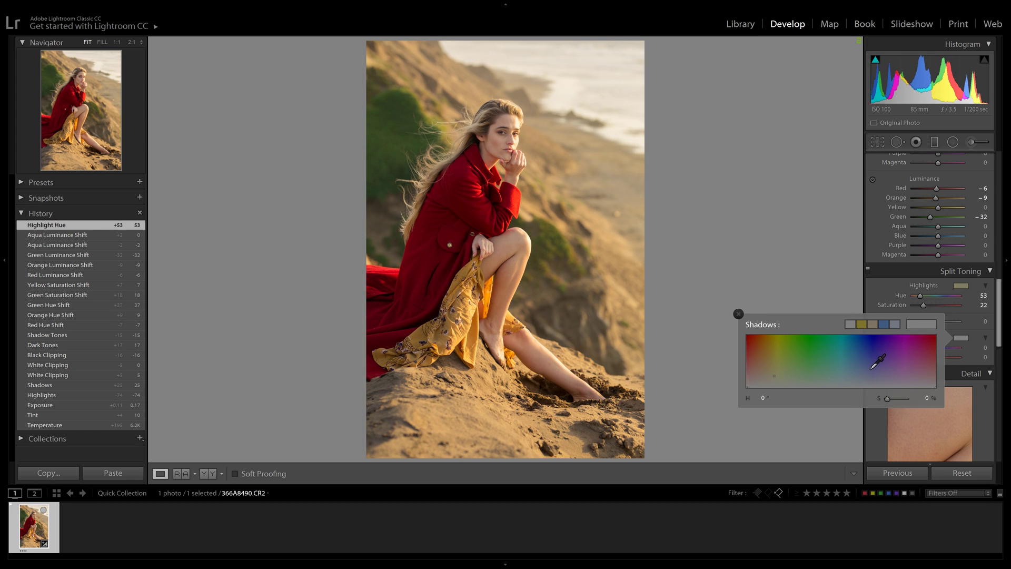
left_click_drag(869, 371, 867, 335)
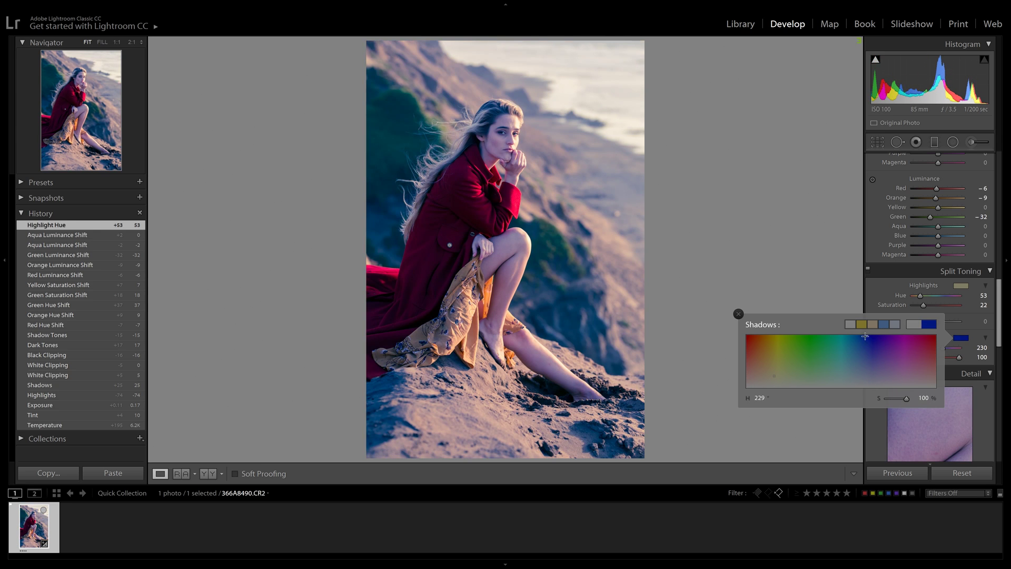
left_click(957, 283)
left_click_drag(783, 311, 779, 287)
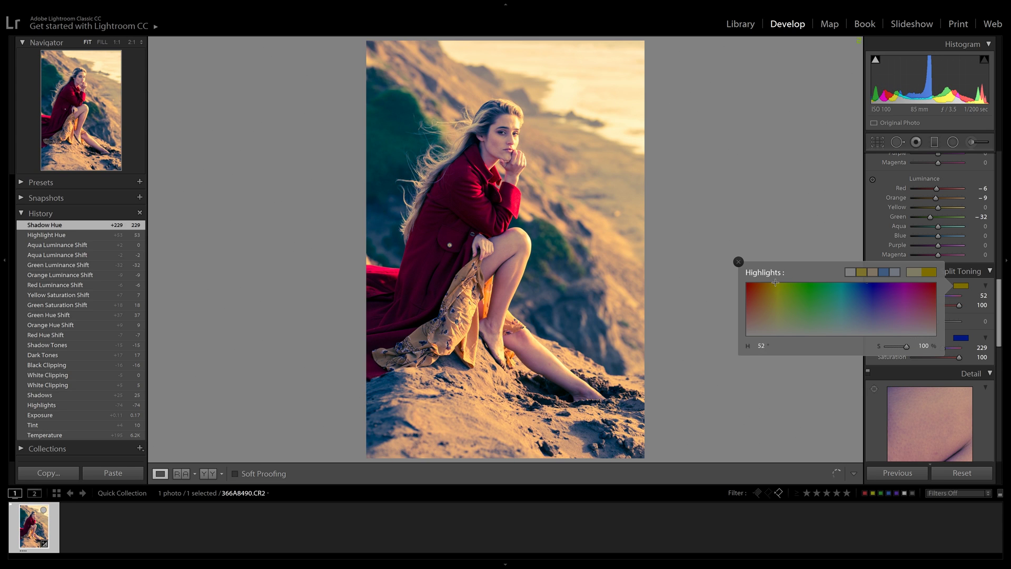
left_click(848, 172)
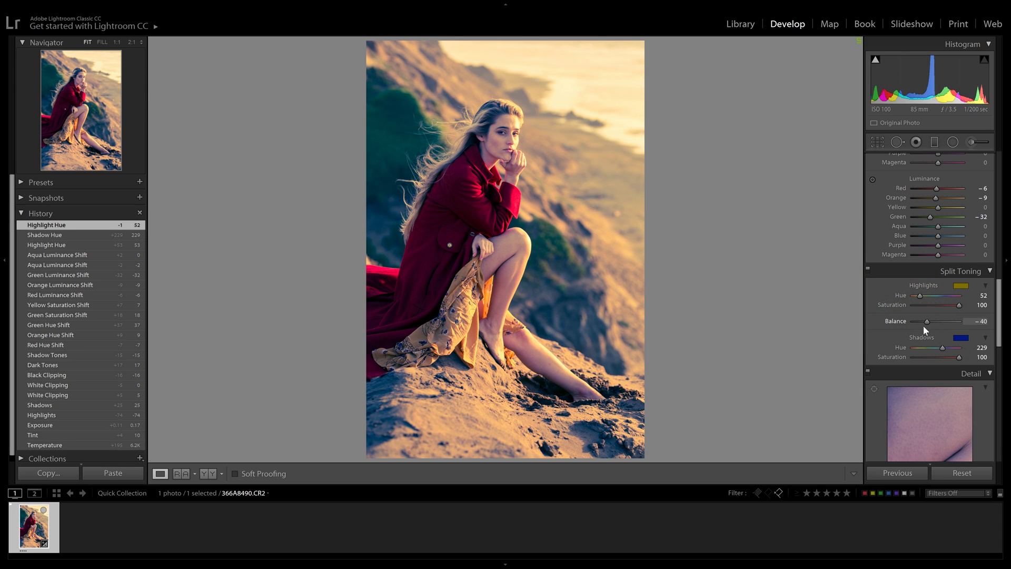
mouse_move(924, 327)
left_mouse_down()
mouse_move(914, 326)
mouse_move(949, 321)
mouse_move(927, 326)
mouse_move(938, 330)
left_mouse_up()
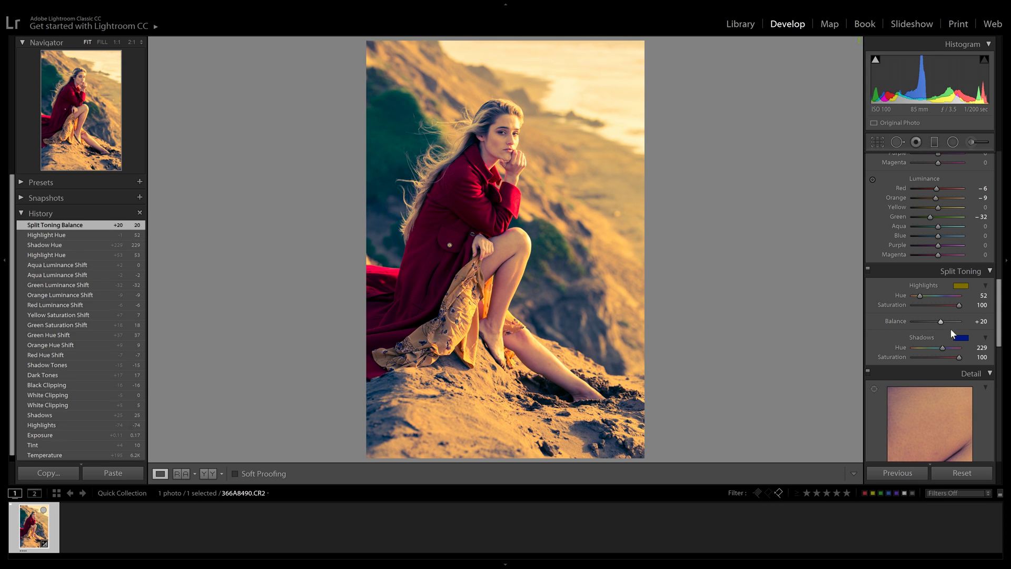
Lower Shadows and Highlights saturation to 3 and compare with the photo before split toning
left_click(981, 356)
type("3")
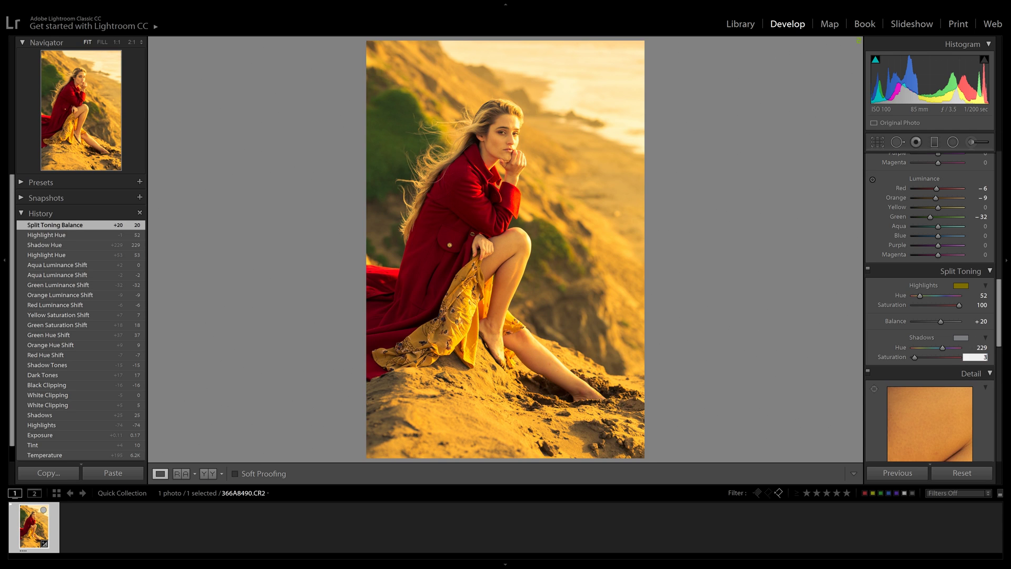
left_click(981, 305)
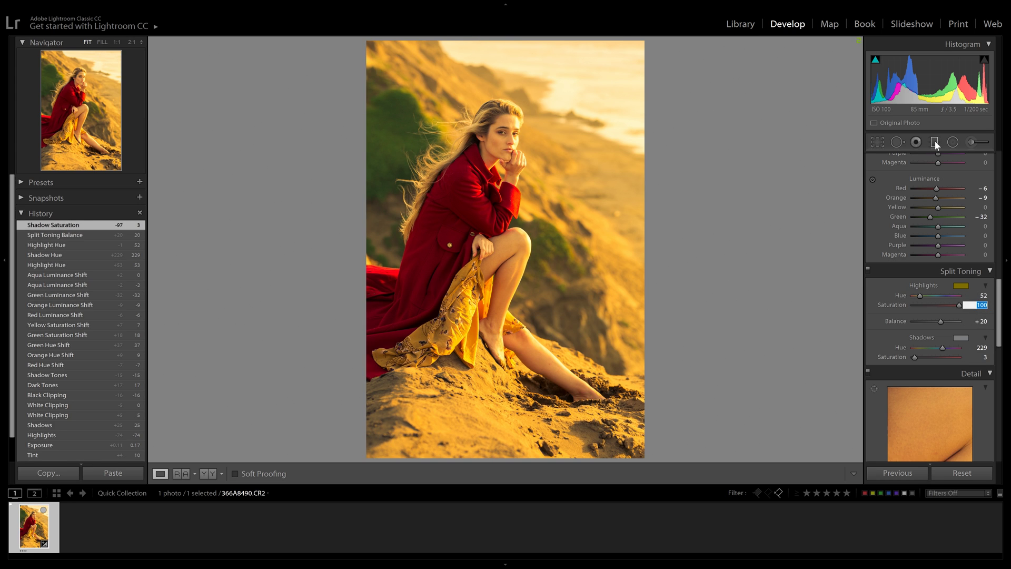
type("3")
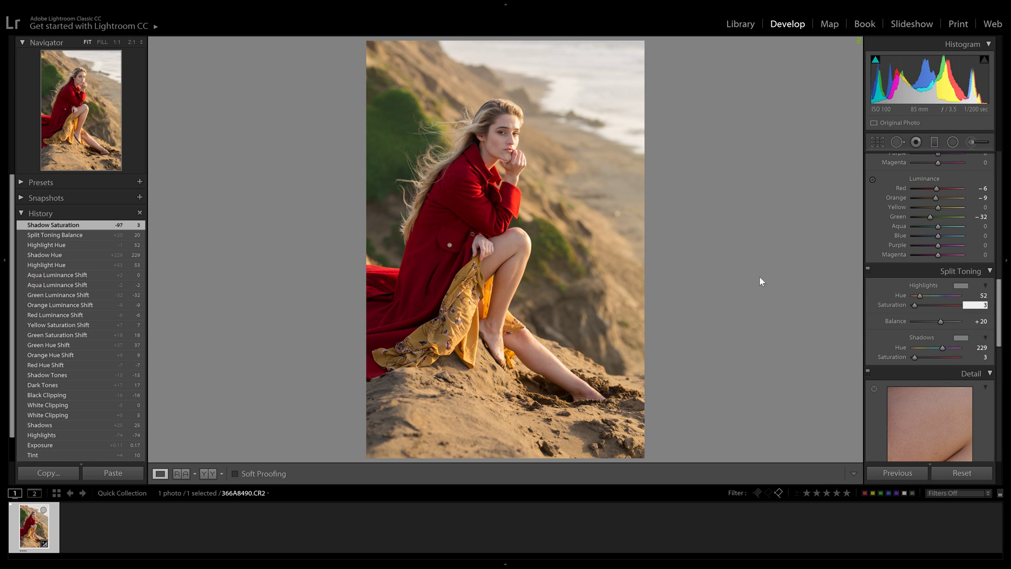
left_click(161, 110)
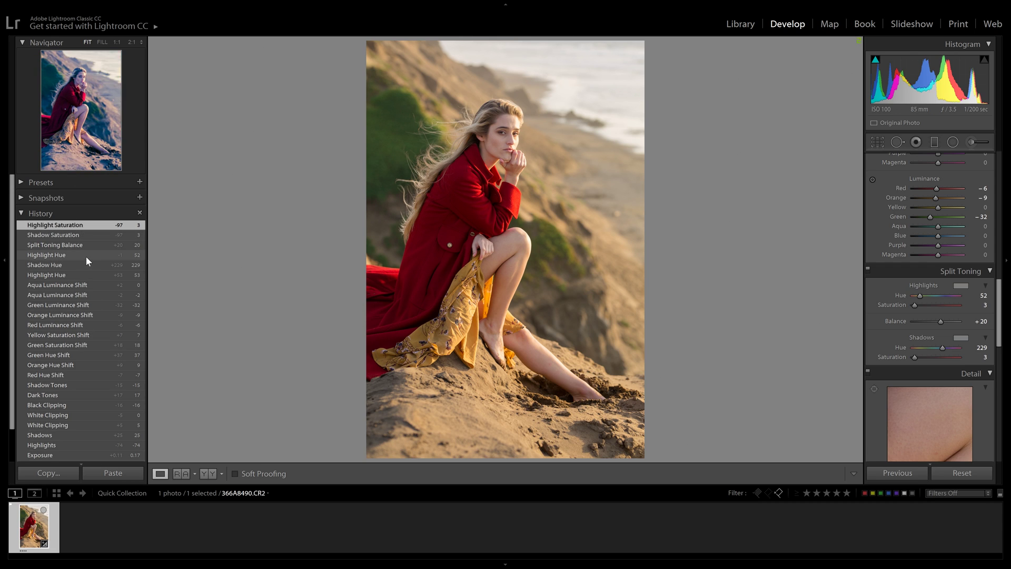
left_click(90, 289)
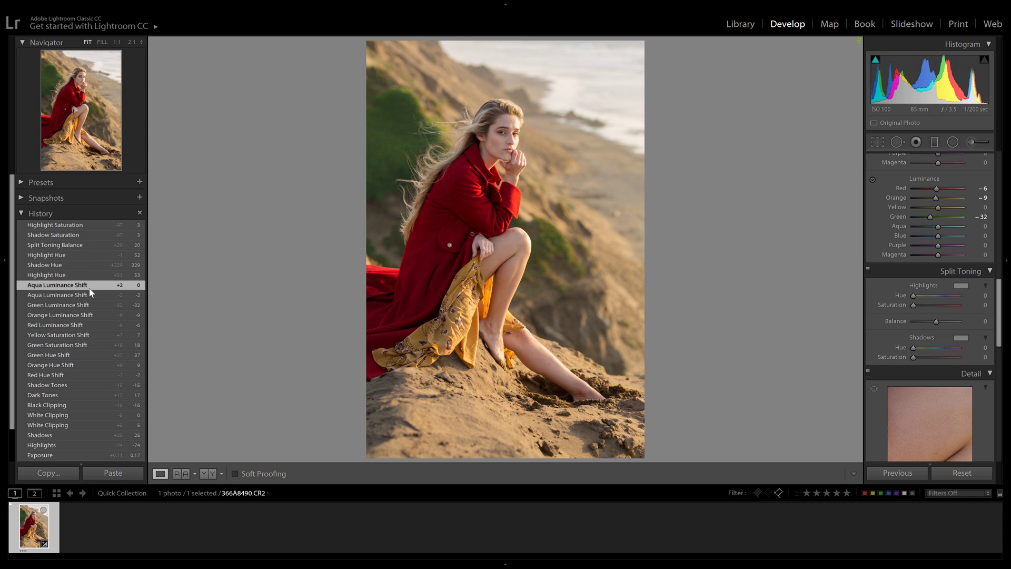
left_click(87, 228)
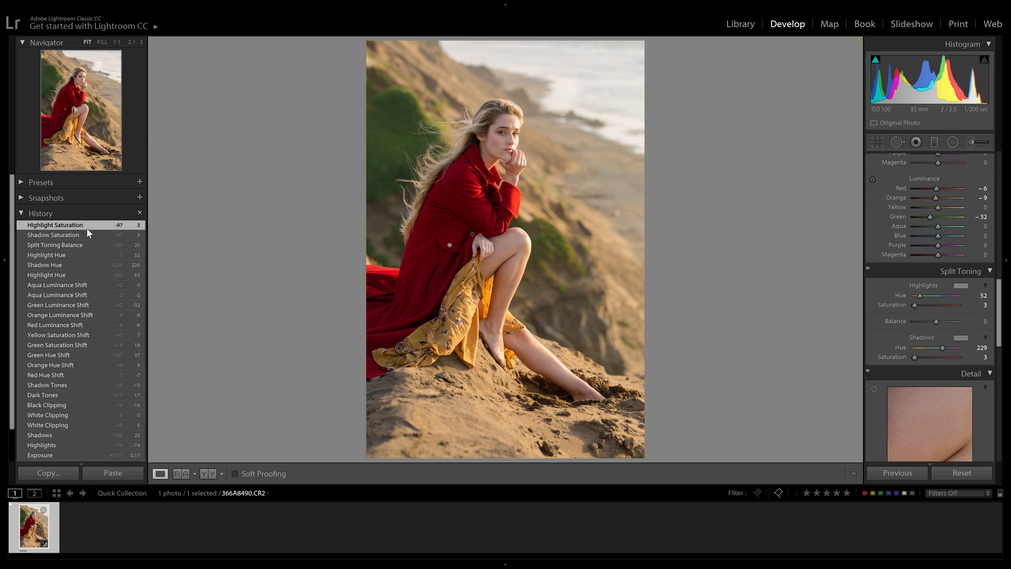
left_click(90, 286)
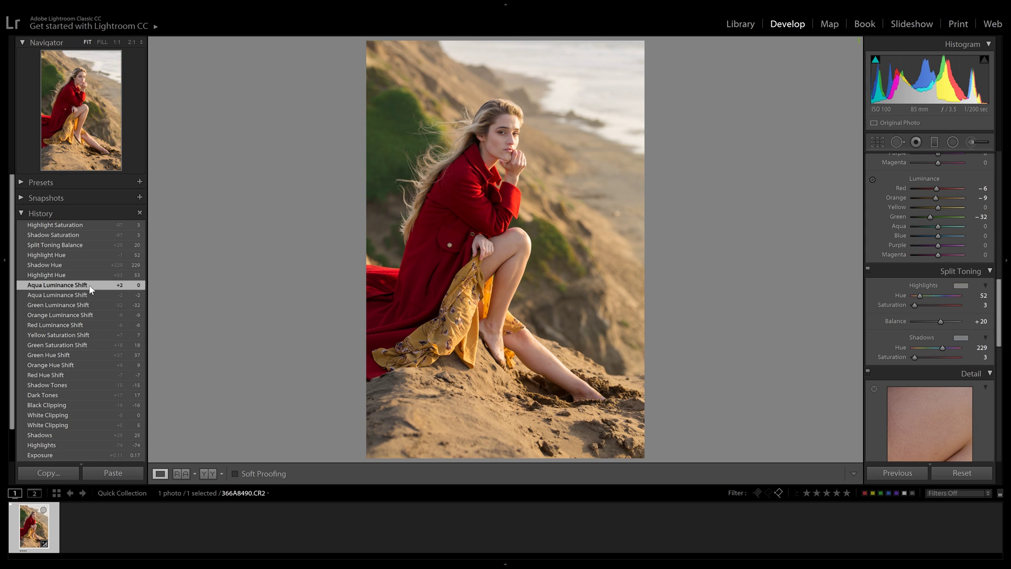
left_click(87, 225)
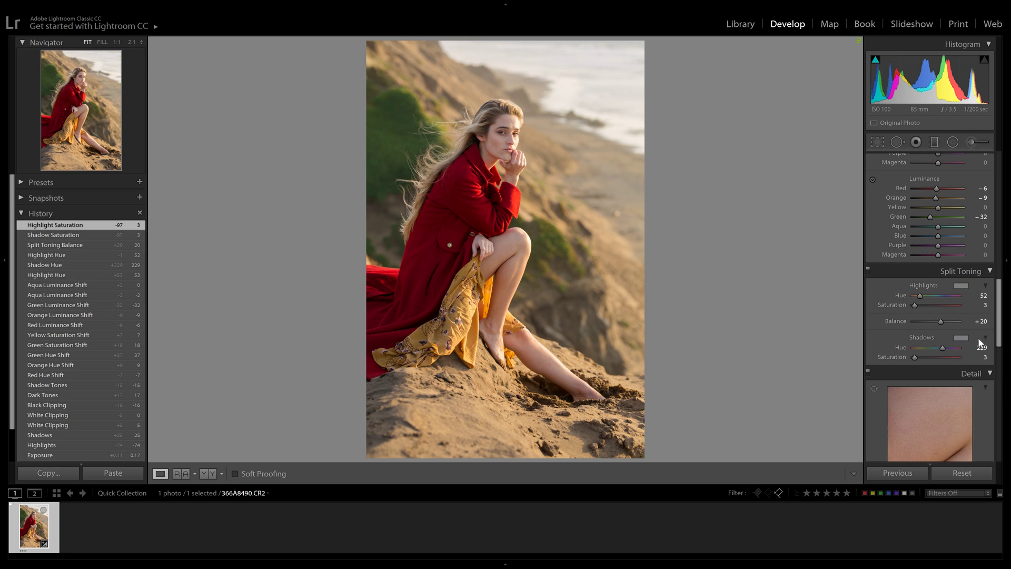
Raise Shadows and Highlights saturation to 5 and compare with and without split toning
left_click(983, 356)
type("5")
left_click(985, 305)
type("5")
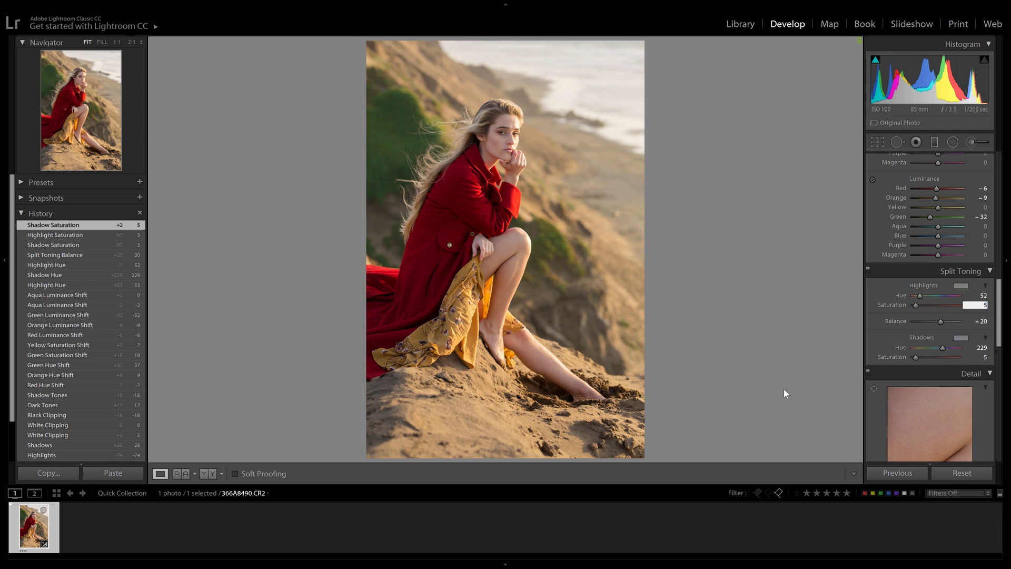
key("Return")
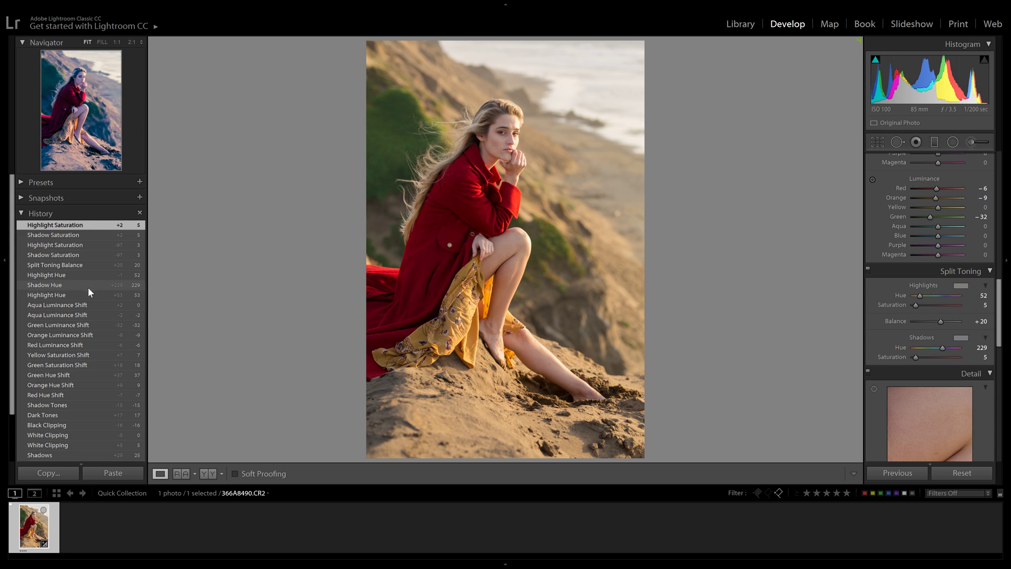
left_click(88, 305)
key("ctrl+z")
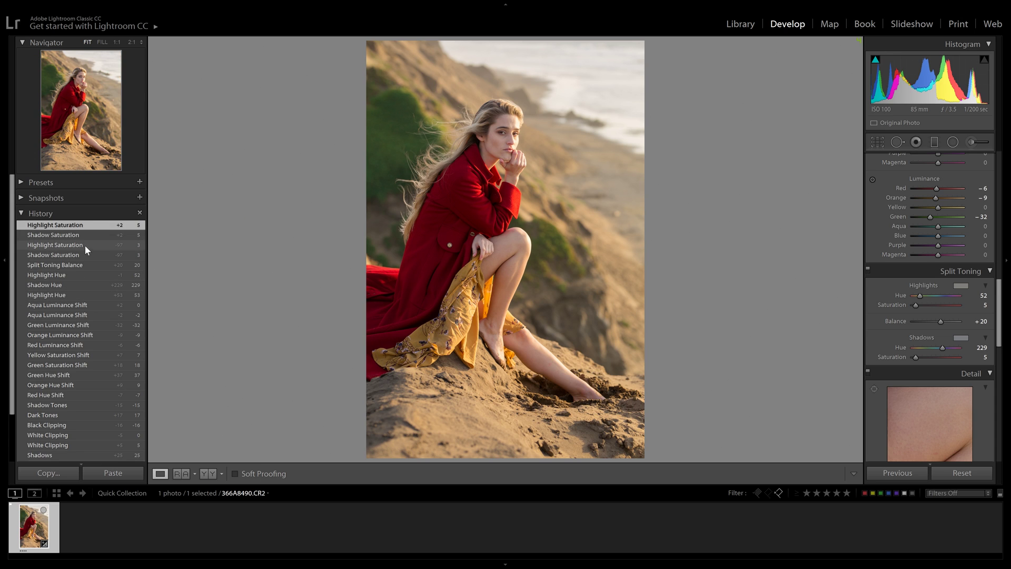
left_click(90, 304)
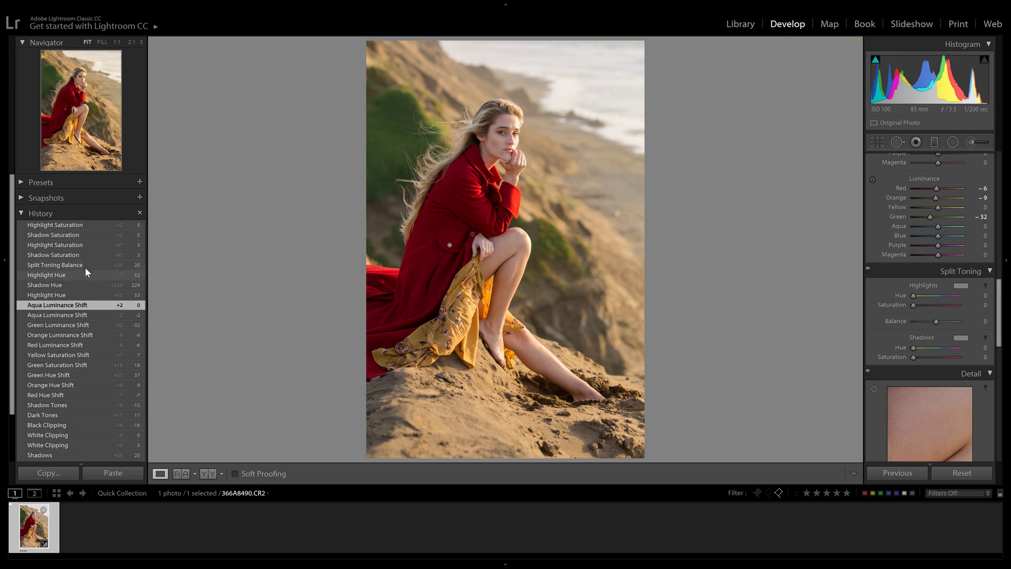
left_click(78, 225)
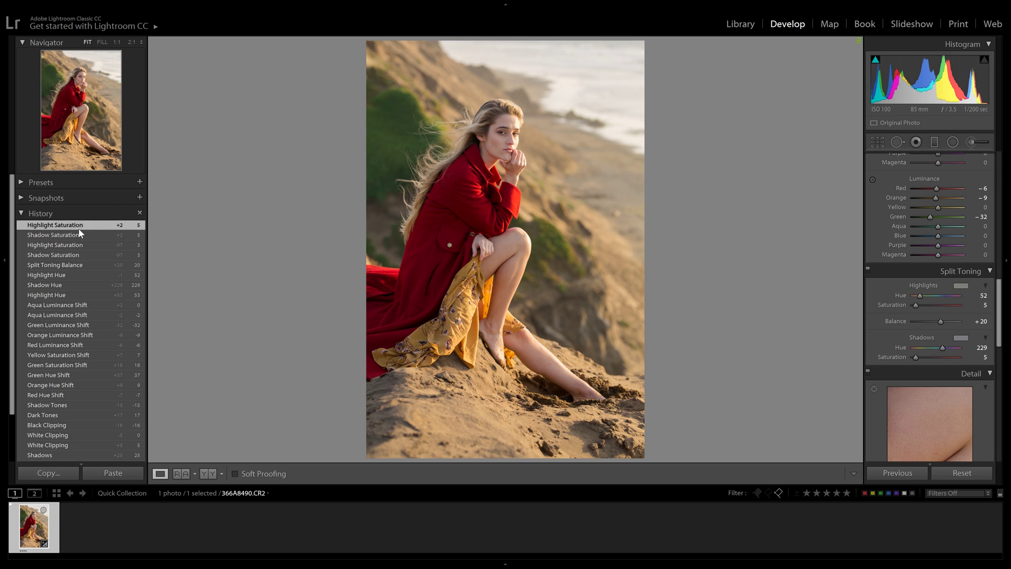
Set Shadows and Highlights saturation to 10 and compare against the untoned photo
left_click(984, 357)
type("10")
key("shift+Tab")
key("shift+Tab")
key("shift+Tab")
type("10")
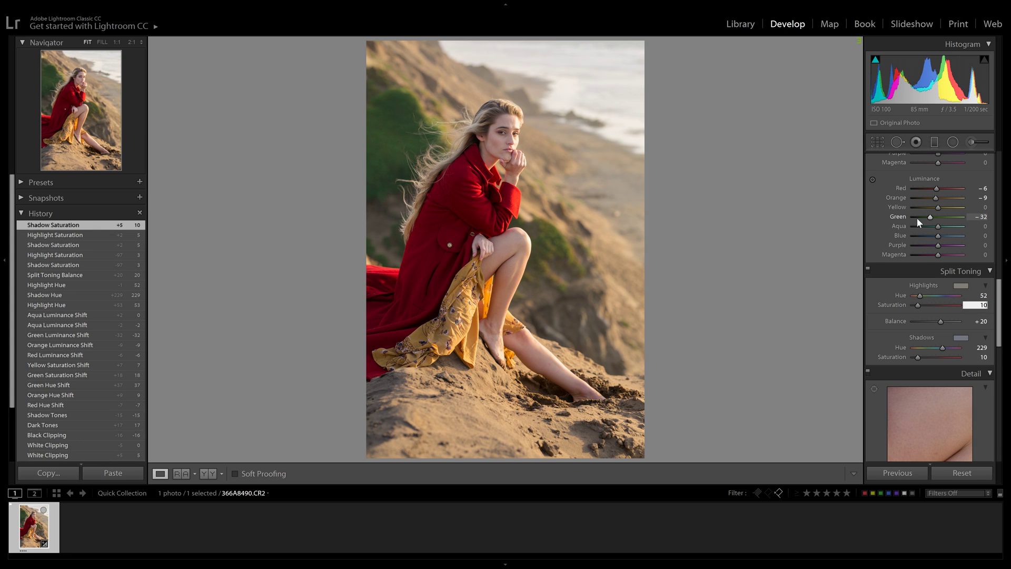
key("Return")
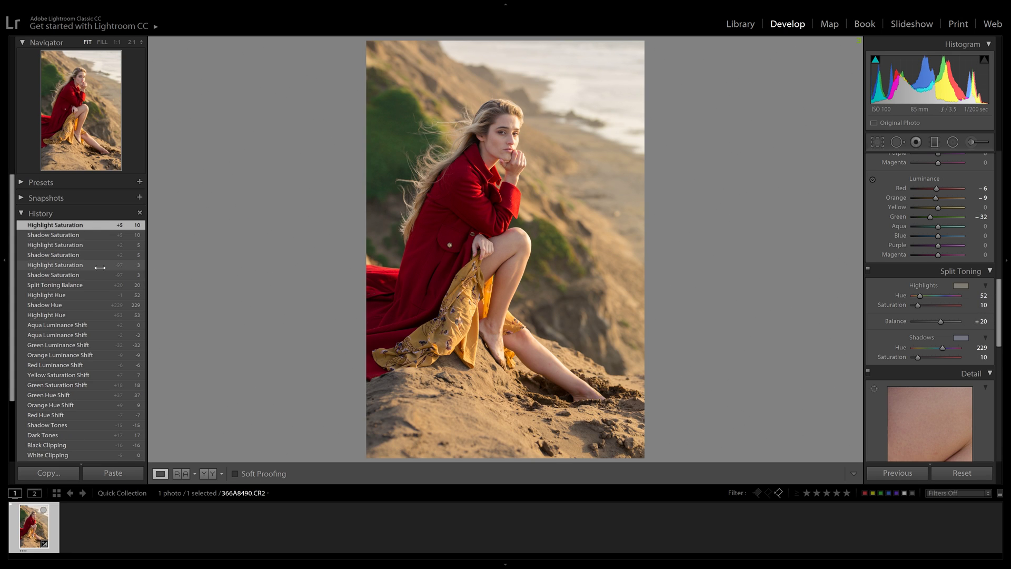
left_click(90, 318)
left_click(90, 324)
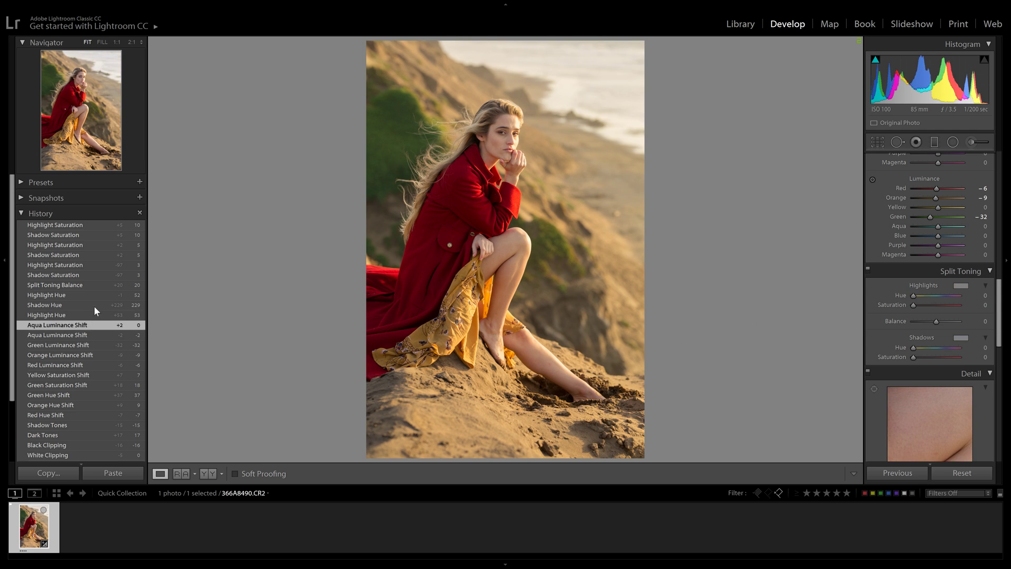
left_click(86, 224)
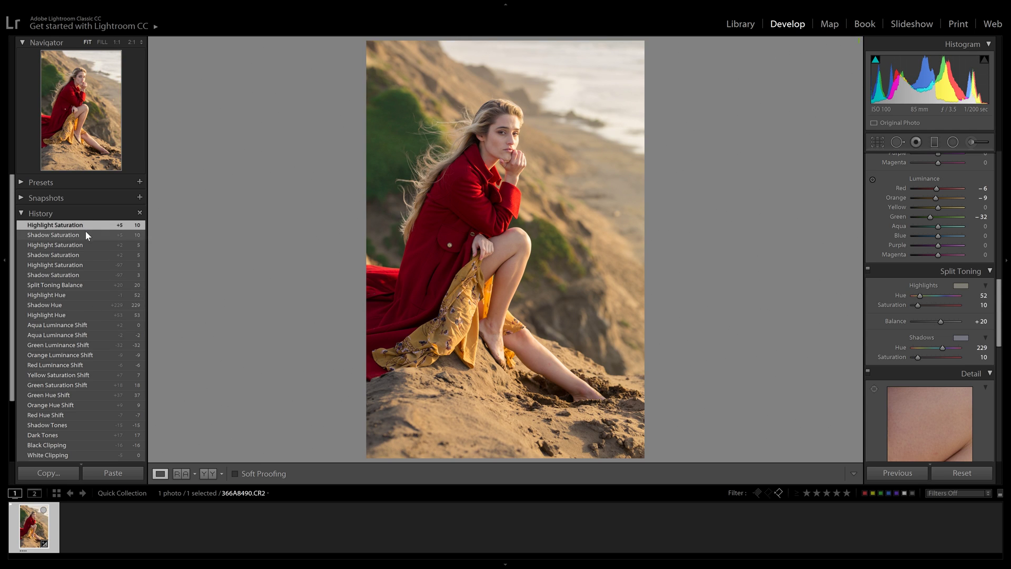
left_click(93, 325)
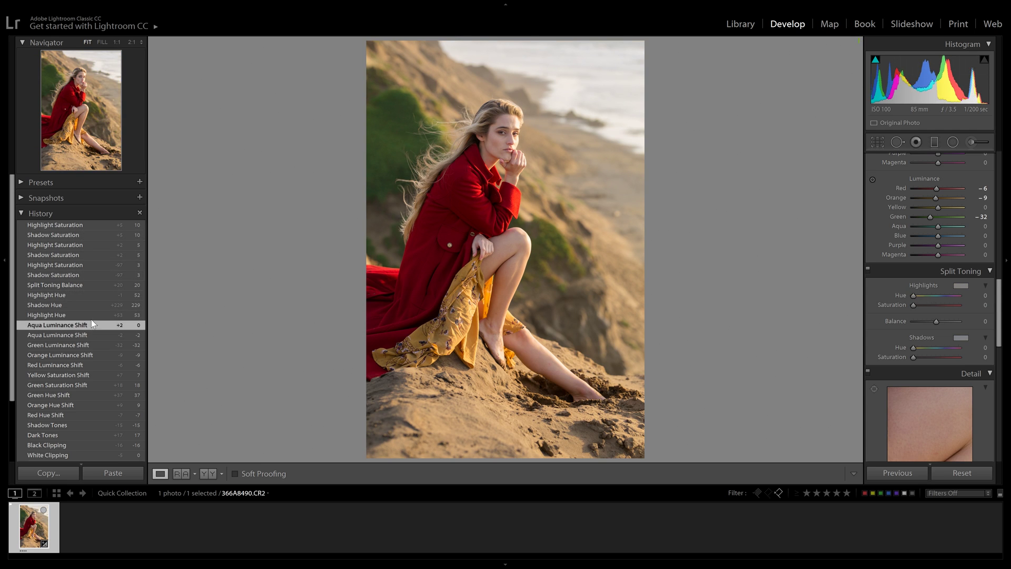
left_click(85, 226)
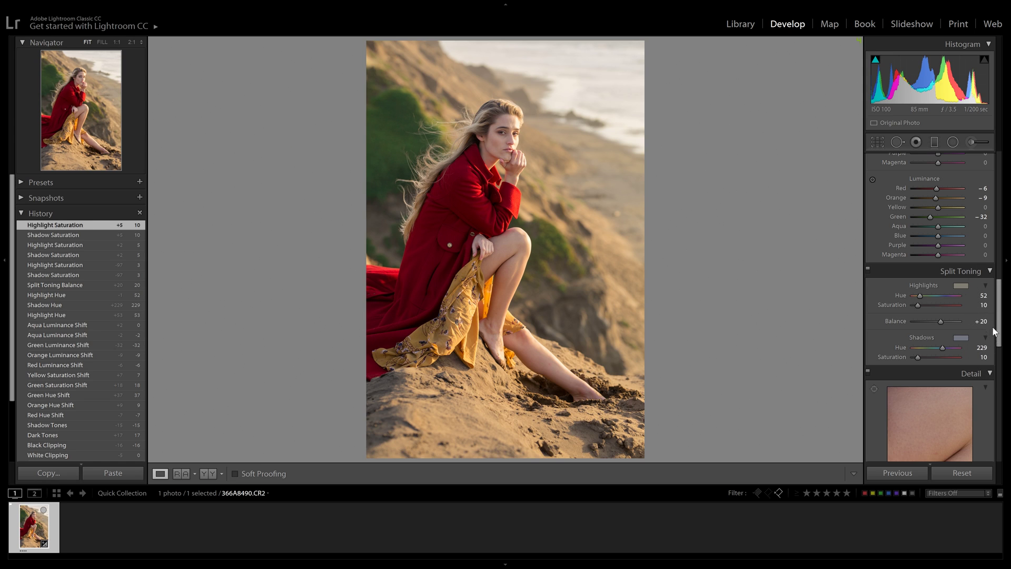
left_click_drag(1002, 316, 997, 404)
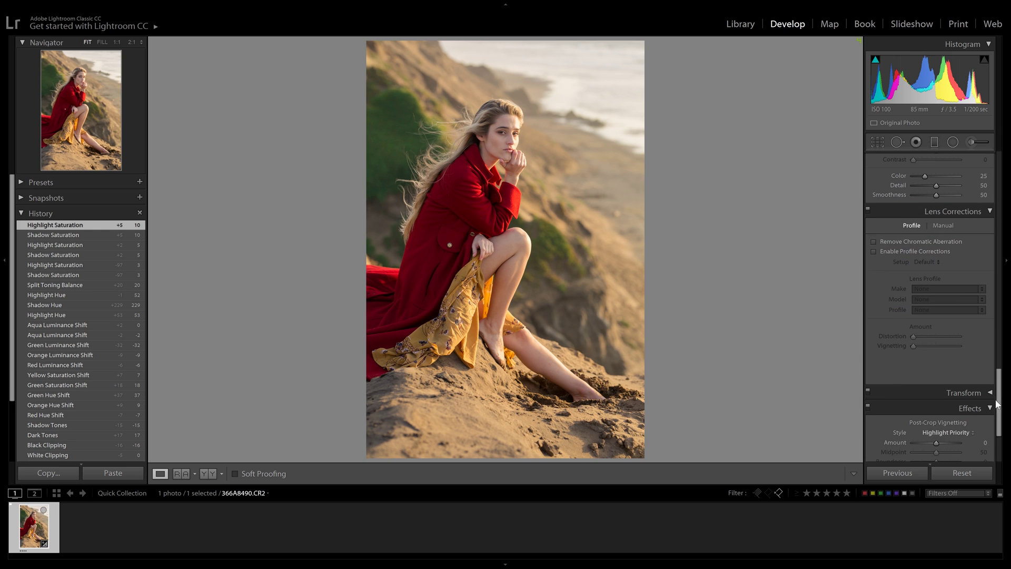
Enable lens profile corrections with the Sigma 85mm profile, comparing before and after
left_click(921, 251)
left_click(923, 249)
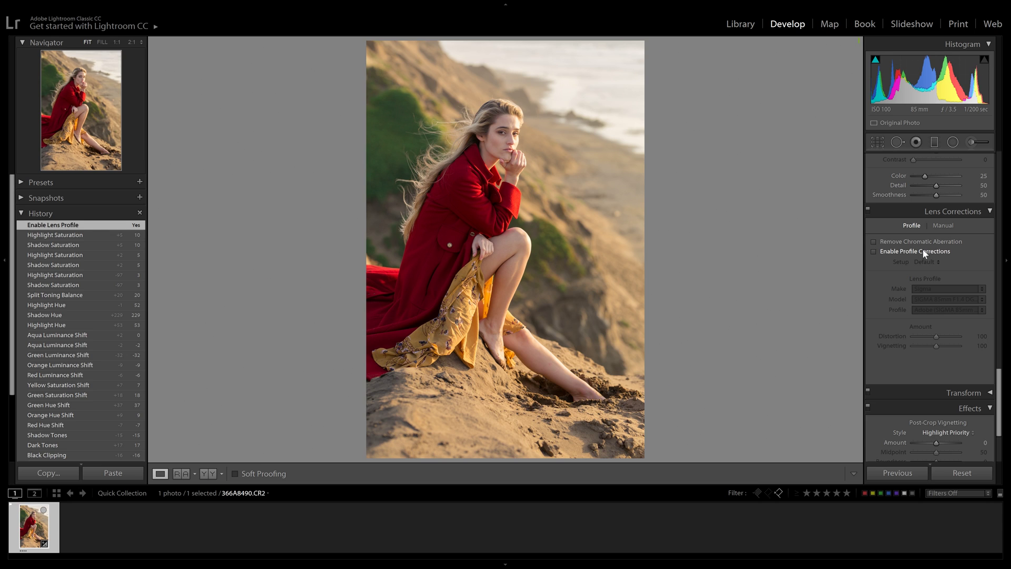
left_click(921, 248)
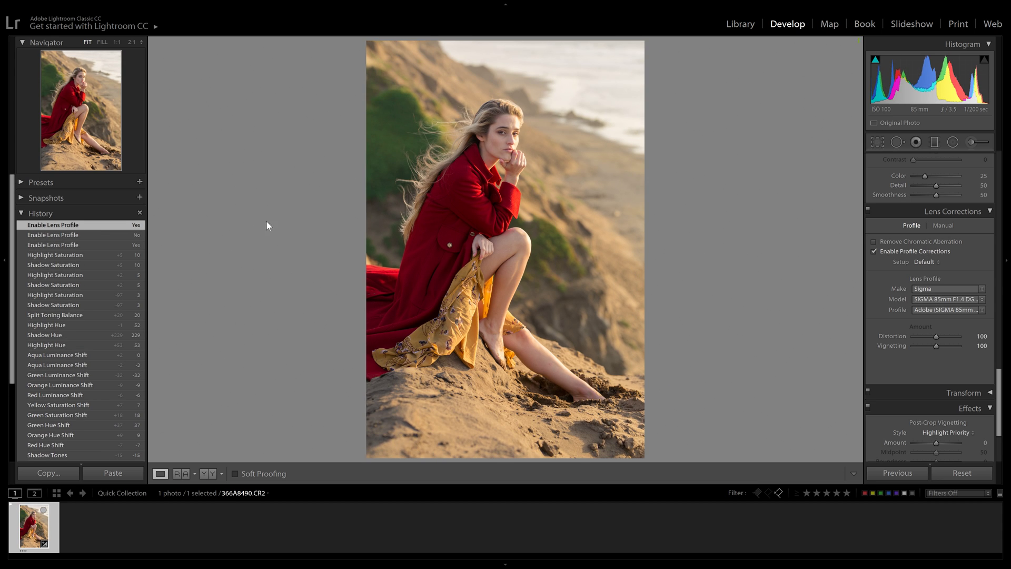
left_click(87, 255)
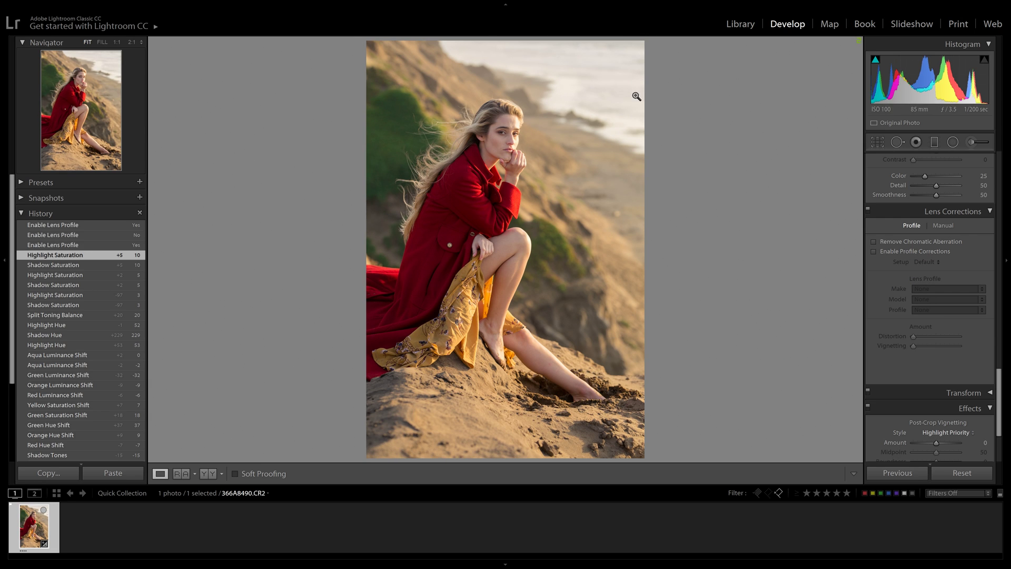
left_click(924, 253)
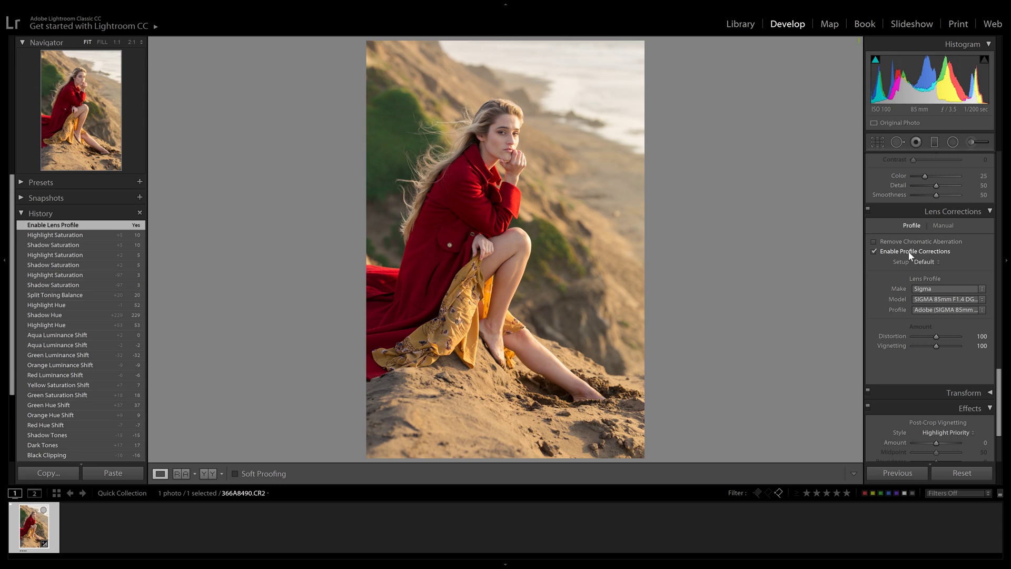
Set the profile's vignetting correction to 0, keeping distortion at 100
left_click_drag(934, 348, 870, 346)
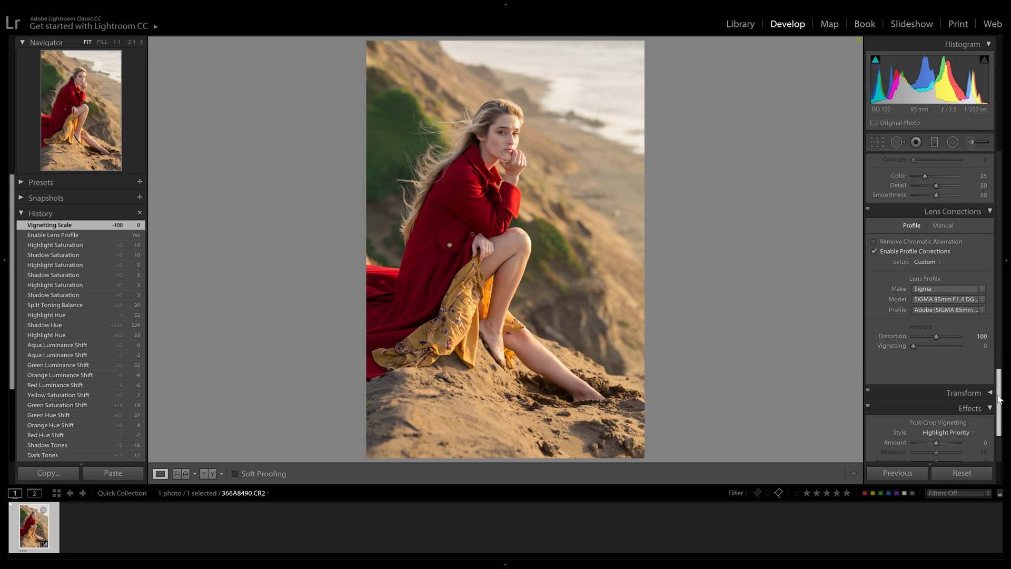
scroll(997, 421, "down", 3)
scroll(997, 421, "down", 1)
scroll(996, 421, "up", 1)
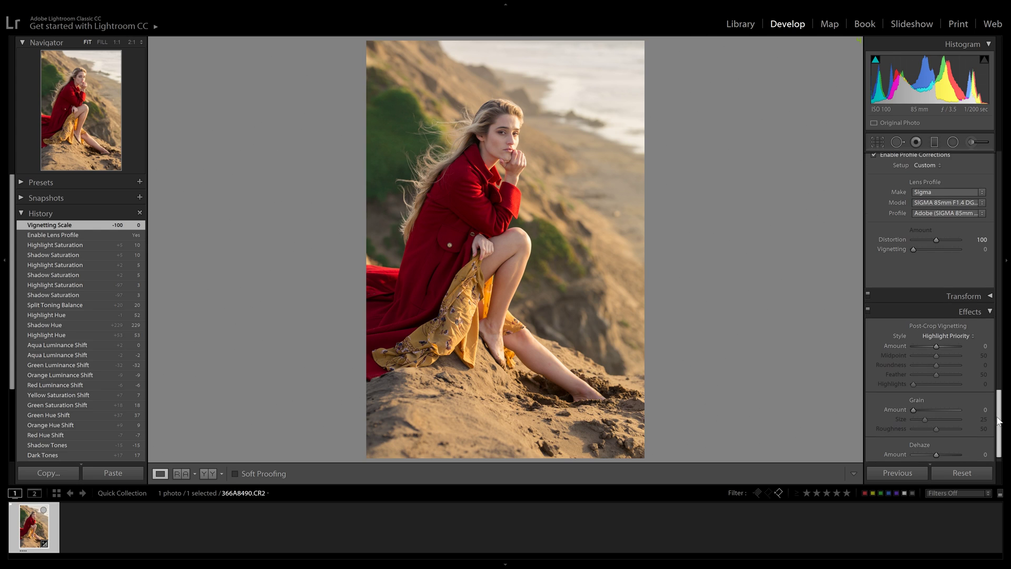
scroll(997, 410, "down", 1)
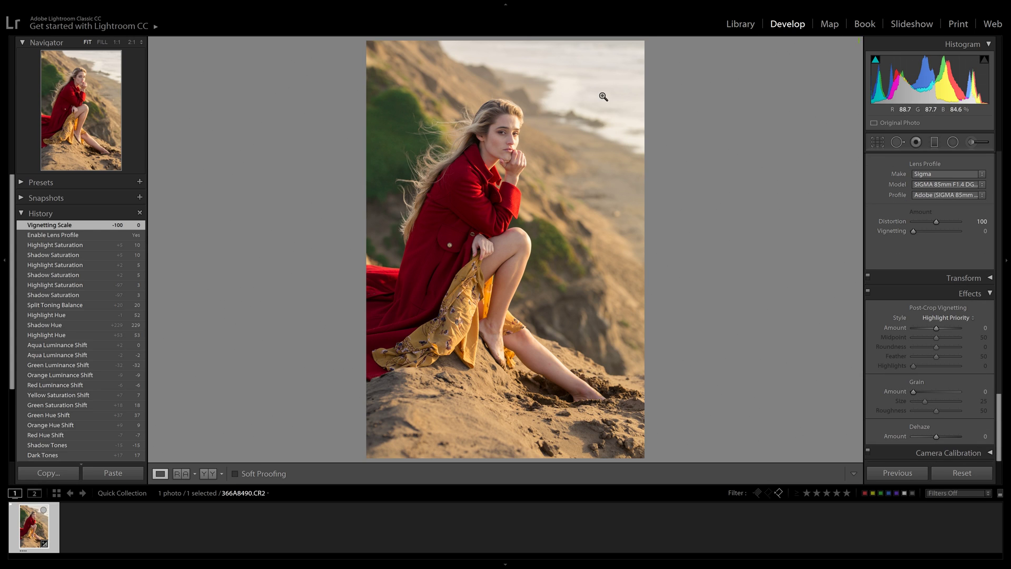
Add film grain at Amount 10, Size 25, Roughness 50, checking it at 2:1 on the face
left_click_drag(590, 140, 650, 345)
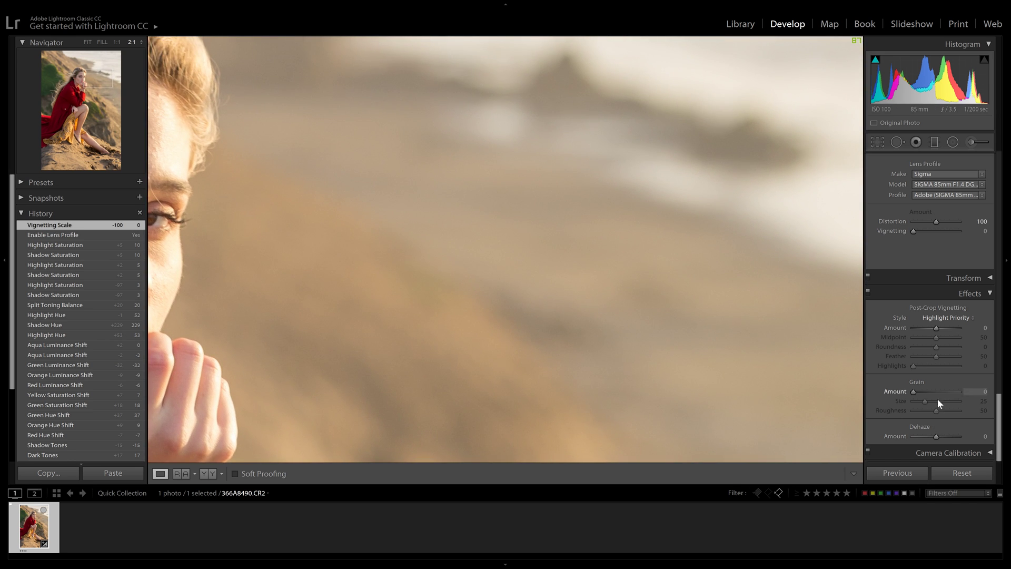
left_click(921, 391)
left_click_drag(921, 391, 917, 393)
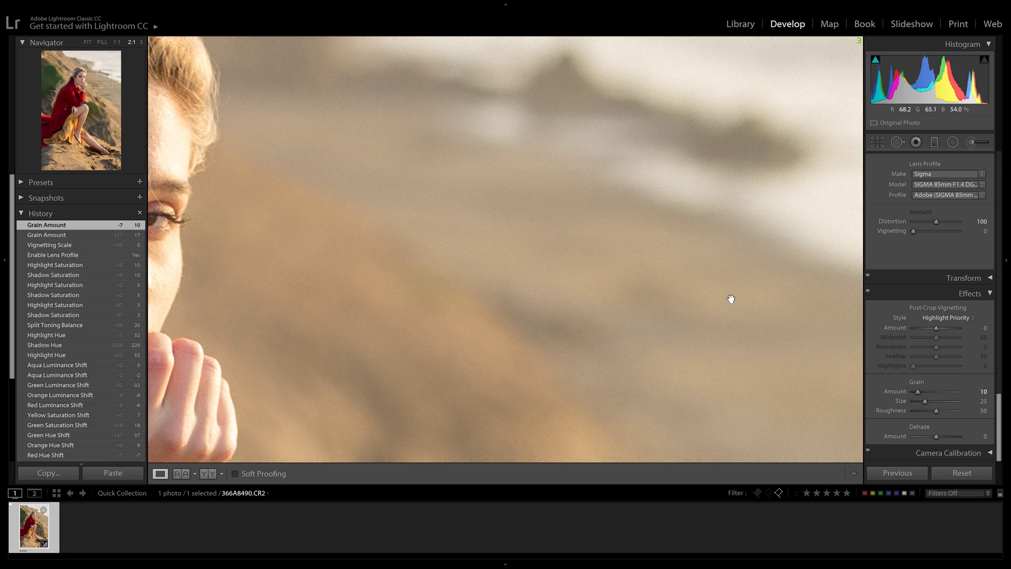
left_click(59, 246)
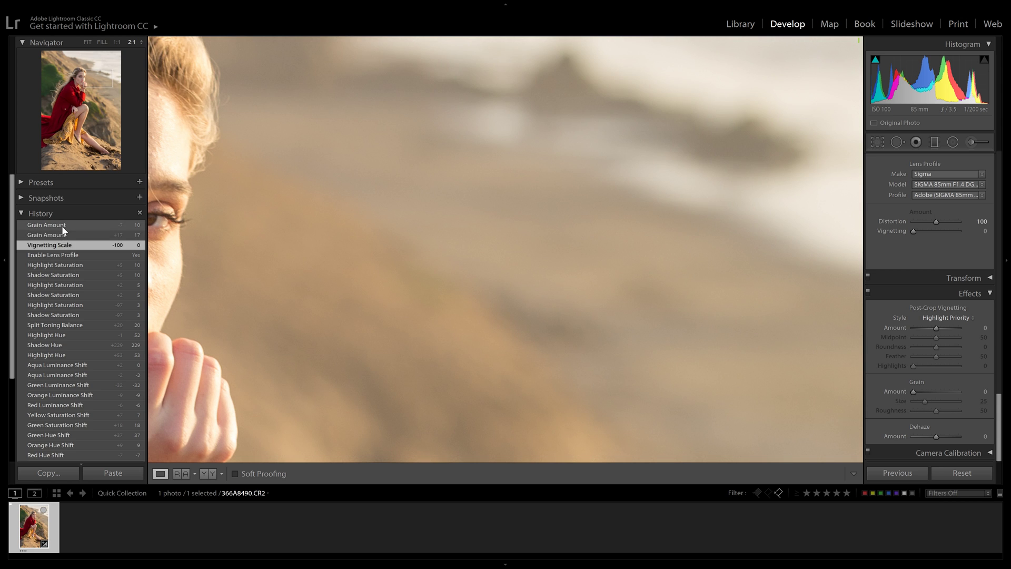
left_click(62, 226)
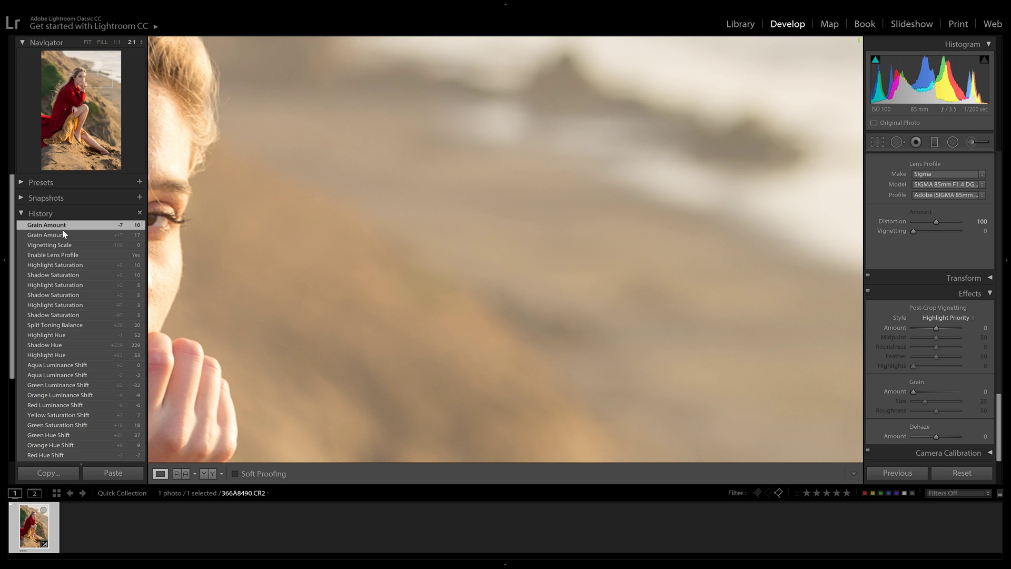
left_click(314, 205)
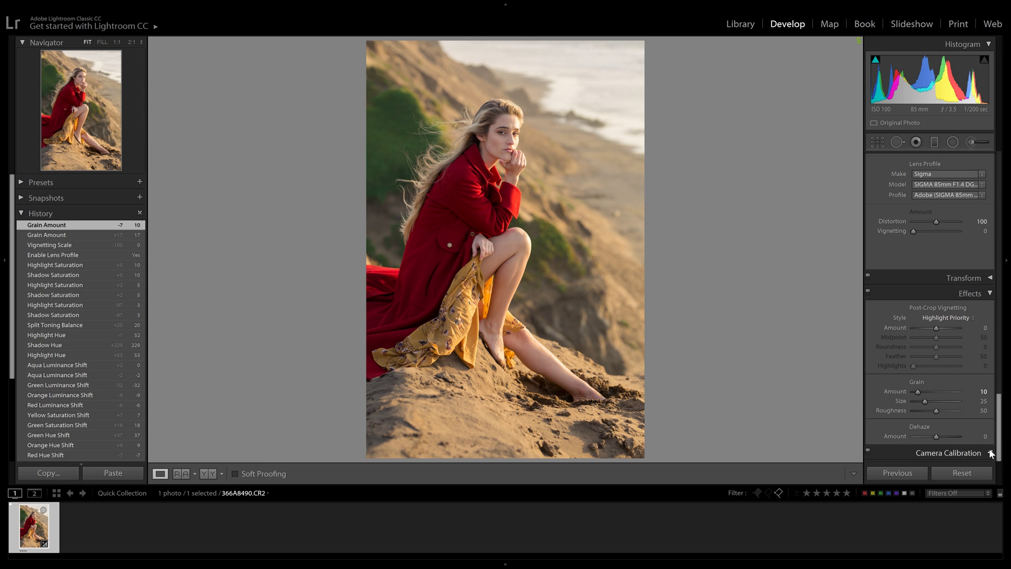
Enter 10 as the Clarity value in the Basic panel's Presence section
left_click_drag(999, 437, 1007, 197)
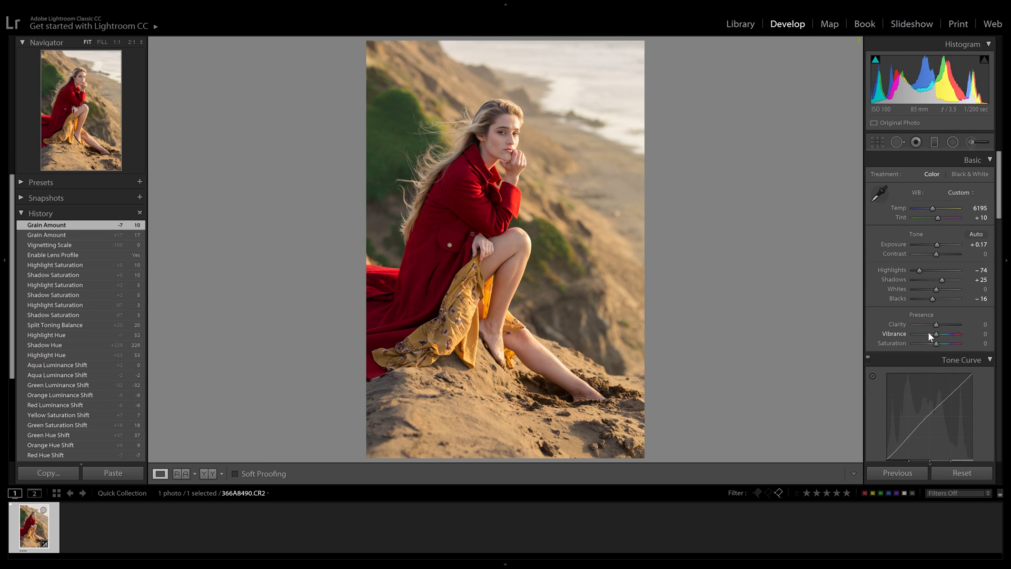
left_click(977, 326)
type("10")
key("BackSpace")
key("BackSpace")
type("10")
key("Return")
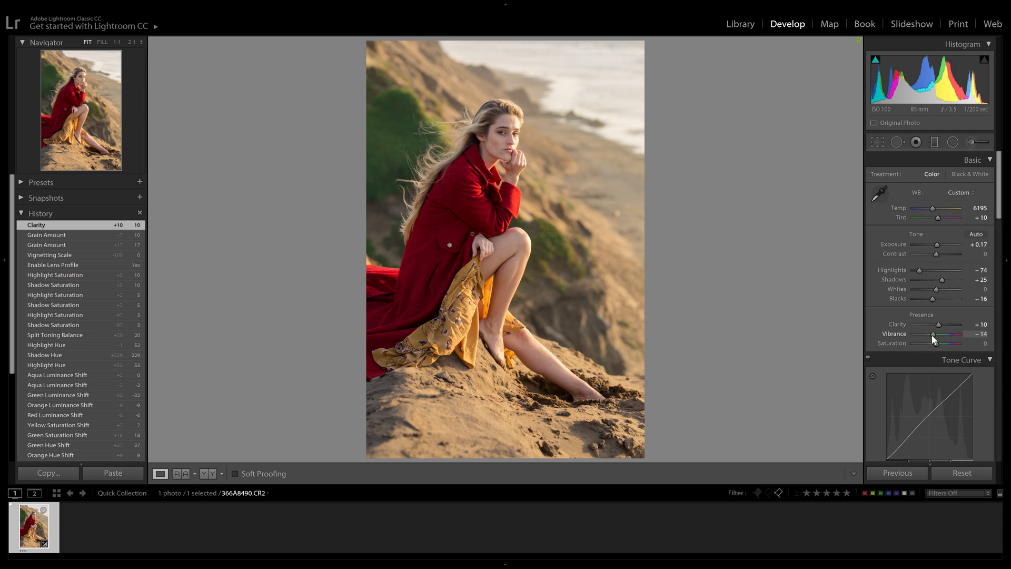
Raise Vibrance from its negative value to +10
left_click_drag(932, 335, 935, 338)
left_click_drag(934, 334, 937, 335)
left_click_drag(937, 336, 937, 336)
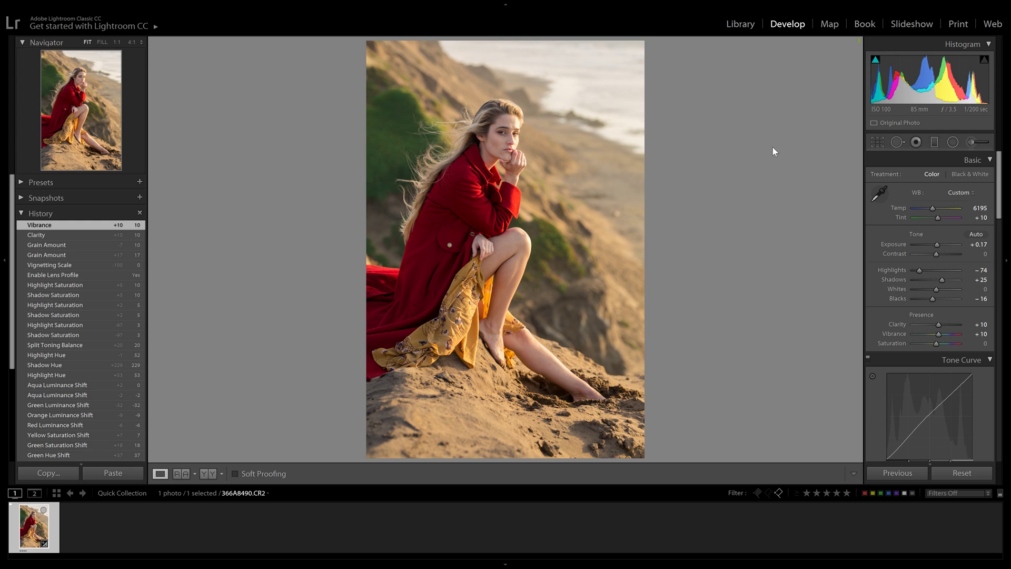
Crop the portrait to a 4 x 5 / 8 x 10 aspect, repositioning the model in the frame
left_click(877, 143)
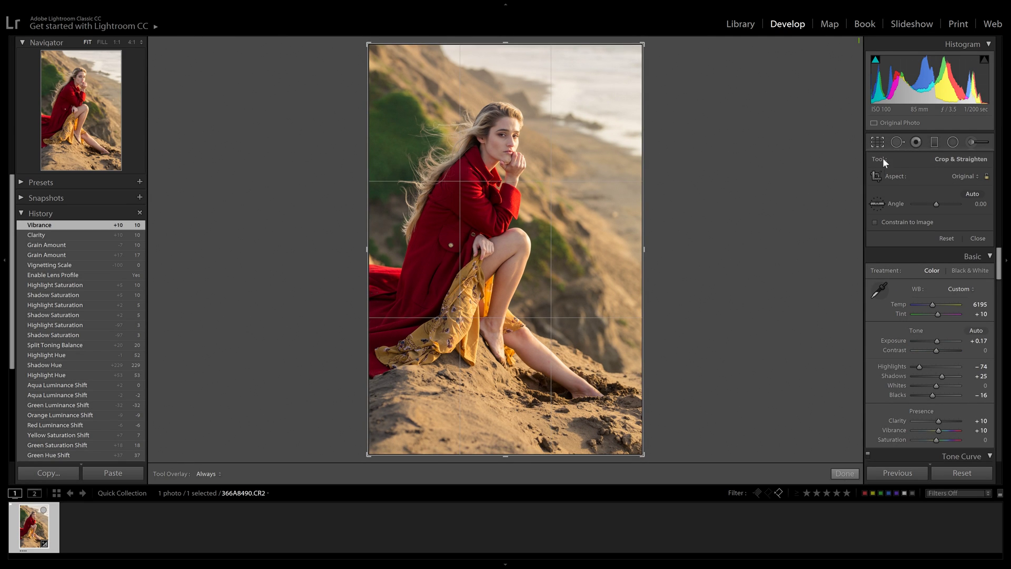
left_click(972, 180)
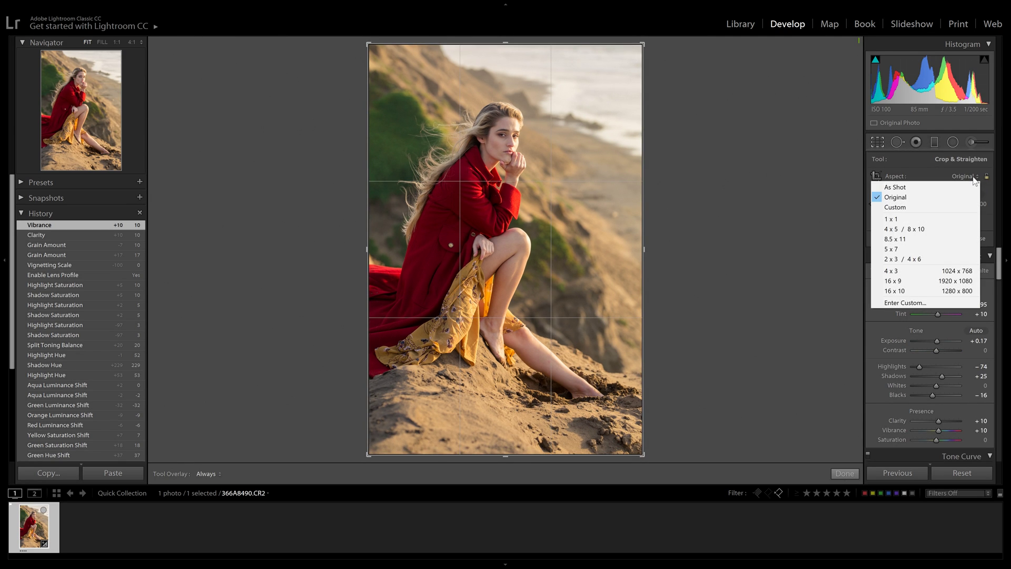
left_click(925, 229)
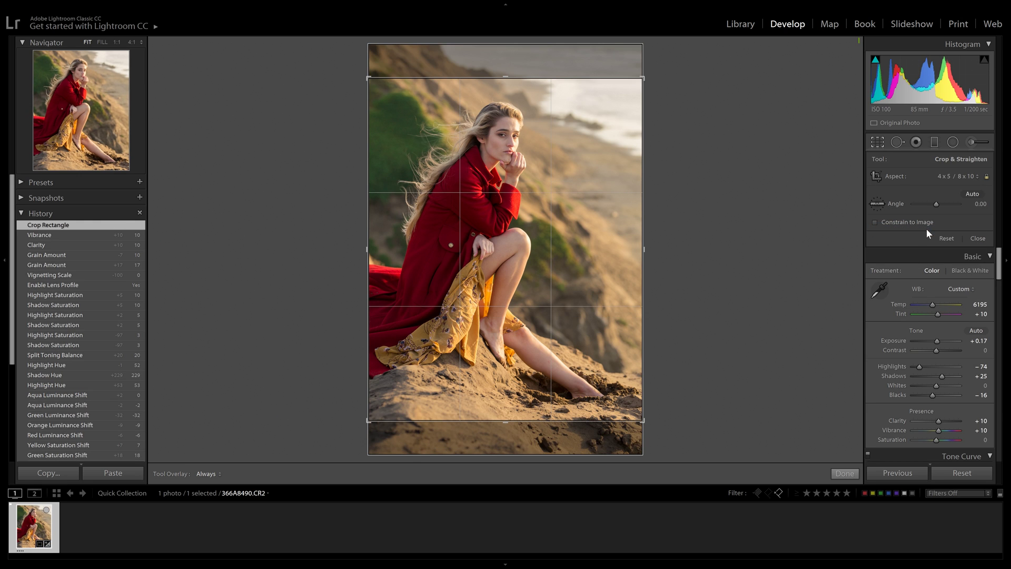
mouse_move(516, 265)
left_mouse_down()
mouse_move(515, 282)
mouse_move(511, 253)
mouse_move(512, 272)
left_mouse_up()
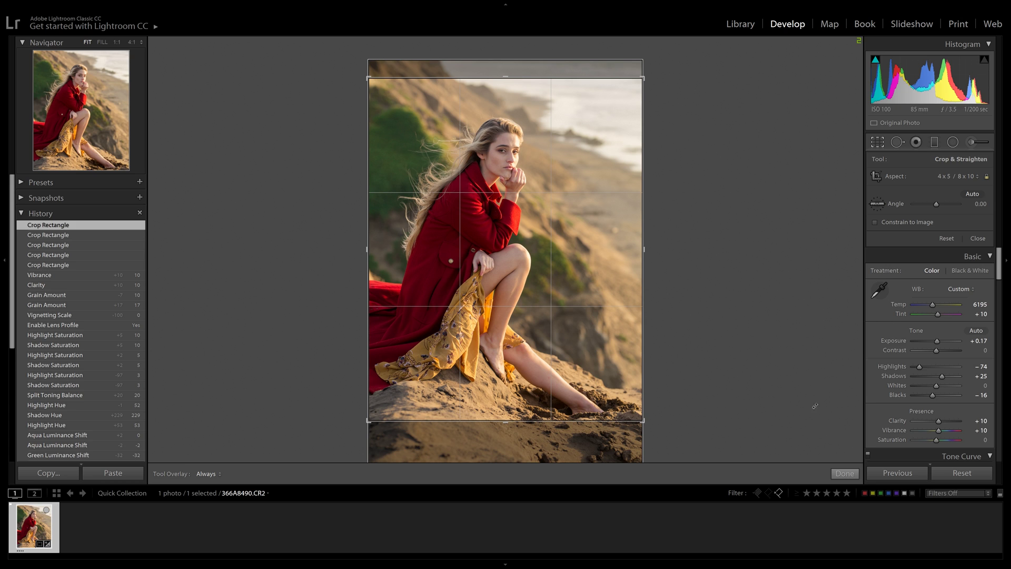
left_click(845, 473)
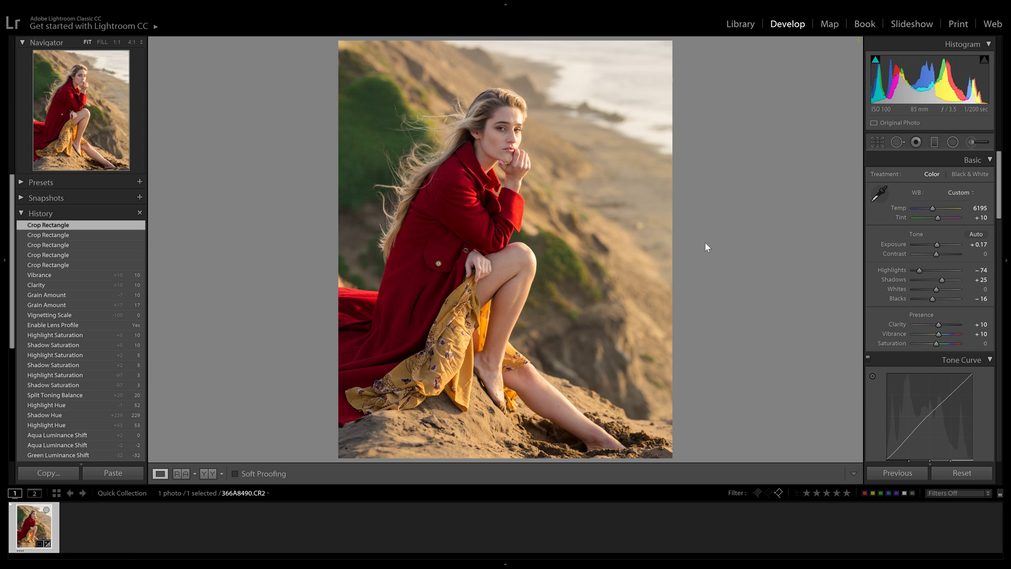
Start an export of the photo from its filmstrip thumbnail, with the Desktop as destination
right_click(33, 526)
mouse_move(66, 517)
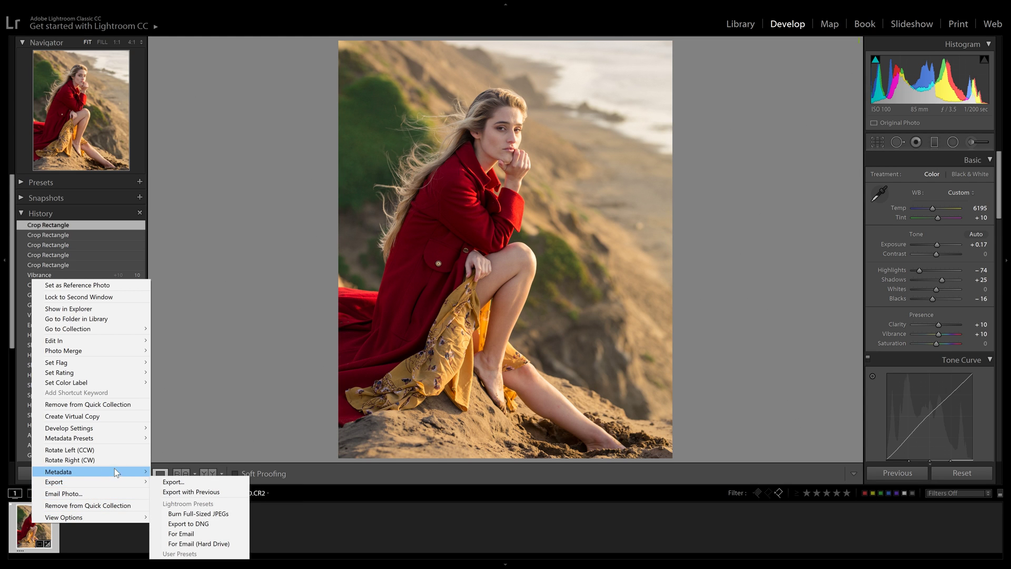
mouse_move(147, 487)
left_click(175, 478)
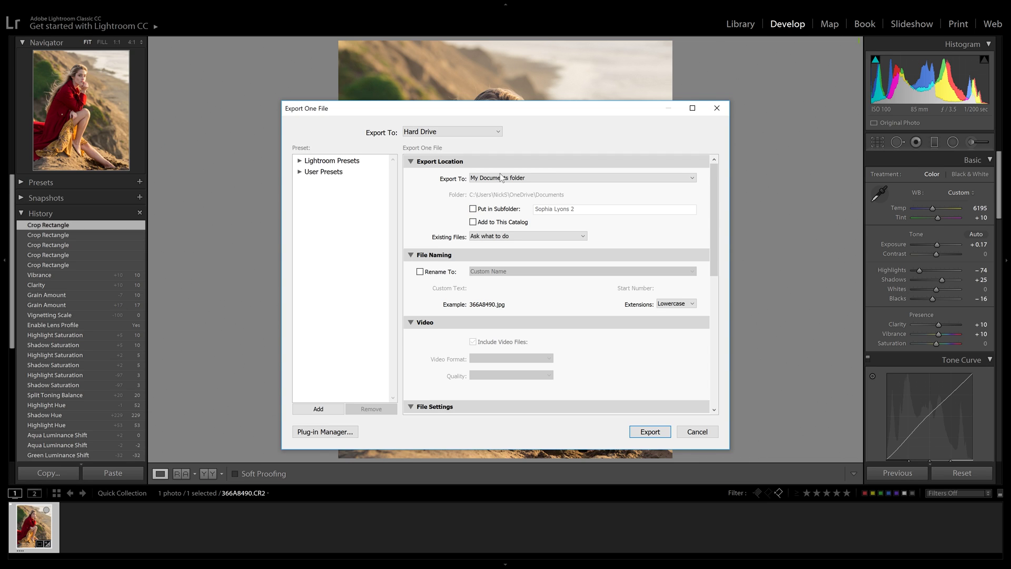
left_click(531, 234)
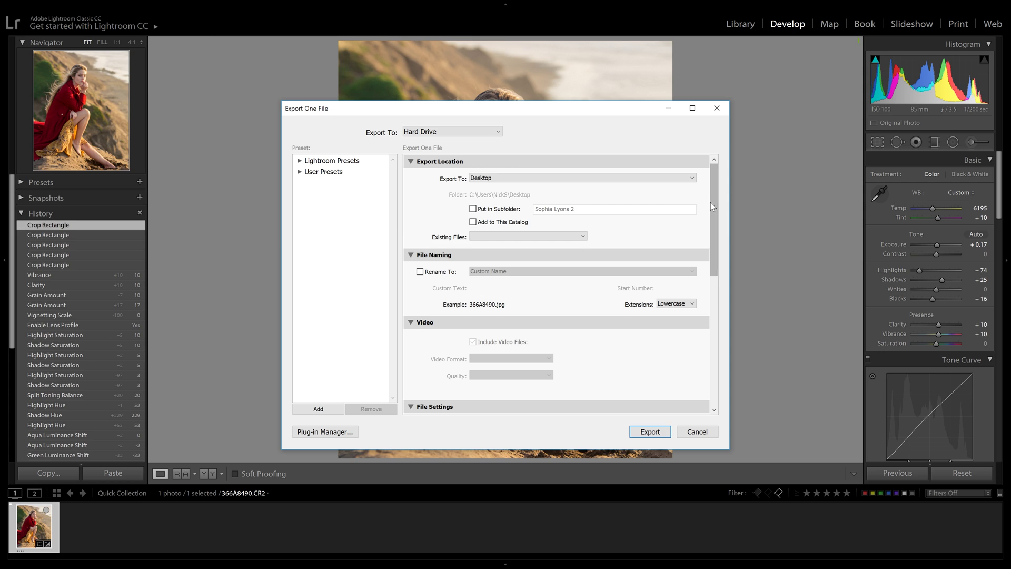
left_click_drag(713, 201, 702, 298)
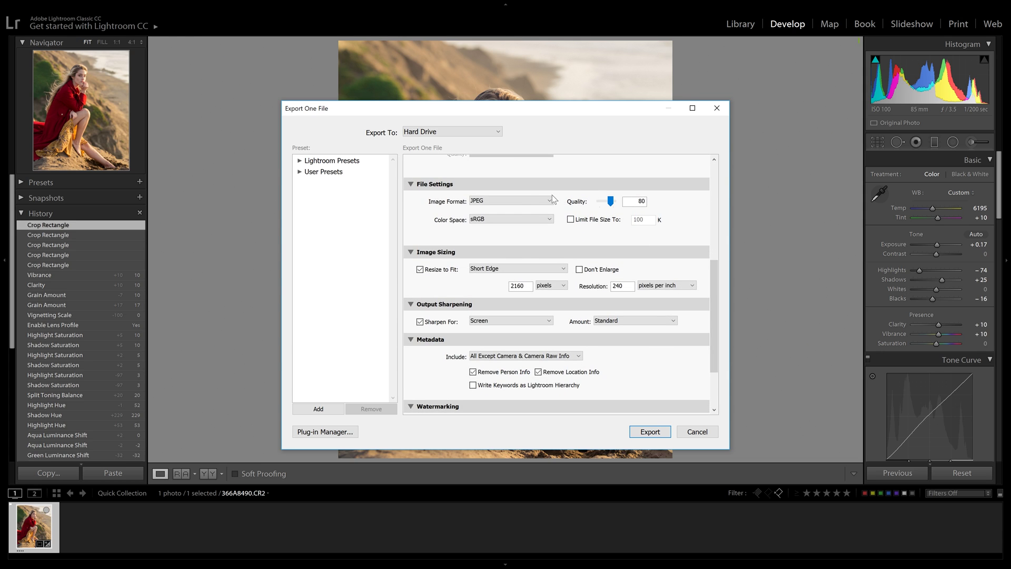
Set the export to a quality-100 JPEG in sRGB
left_click(529, 199)
left_click(503, 212)
left_click_drag(611, 204, 631, 193)
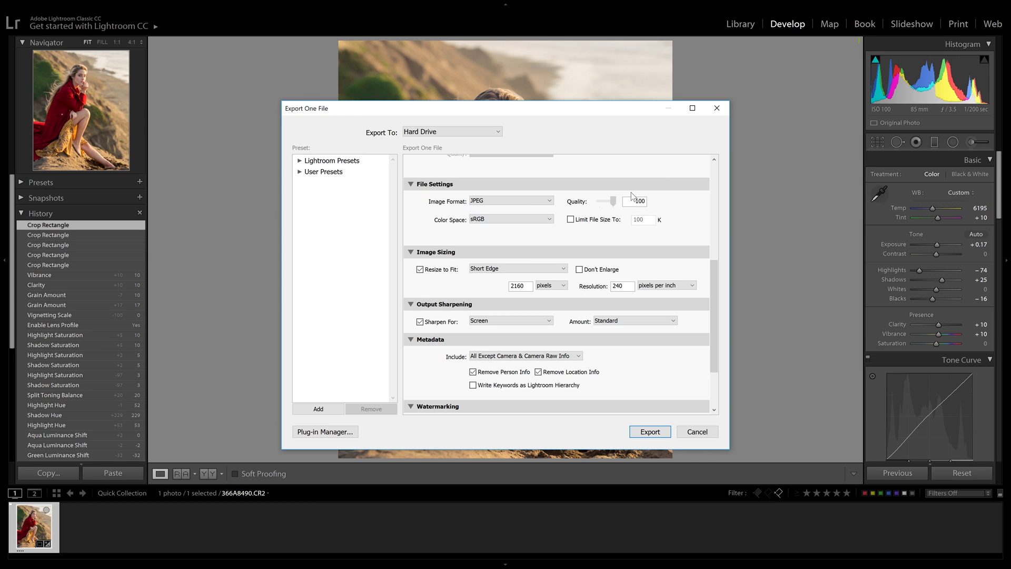
left_click(498, 219)
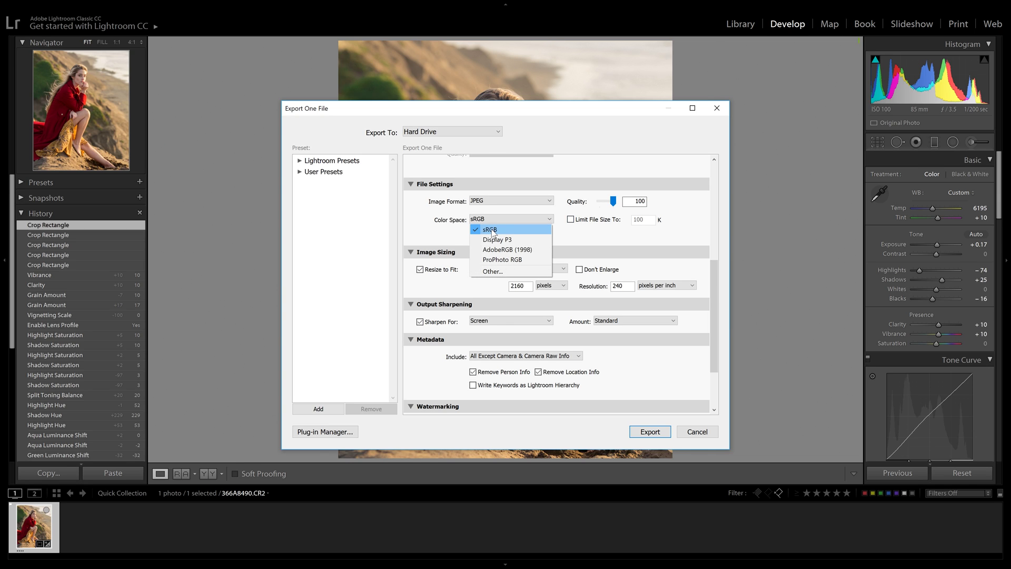
left_click(492, 230)
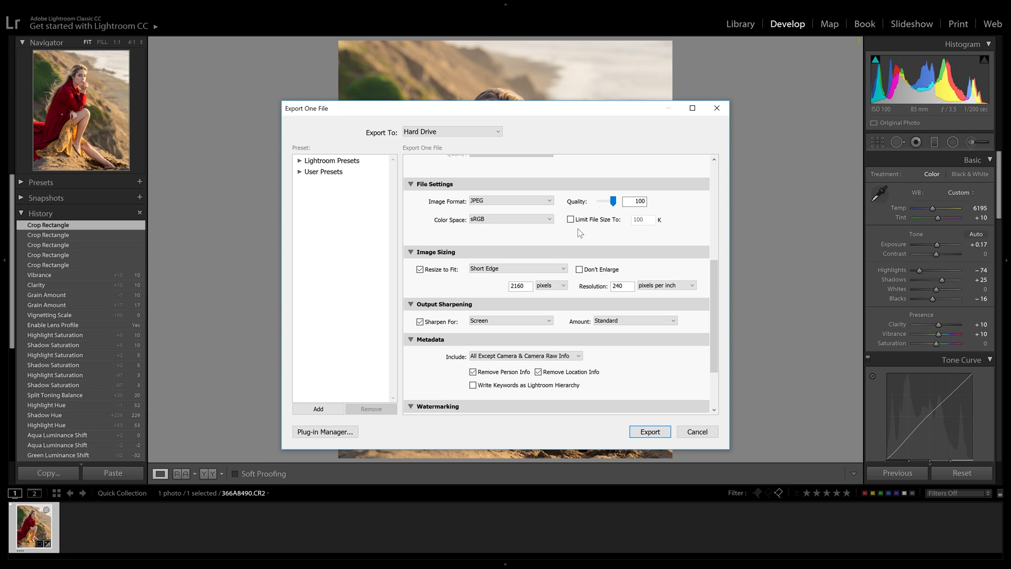
Resize the export to fit a 2160-pixel short edge at 240 pixels per inch
left_click(446, 273)
left_click(446, 273)
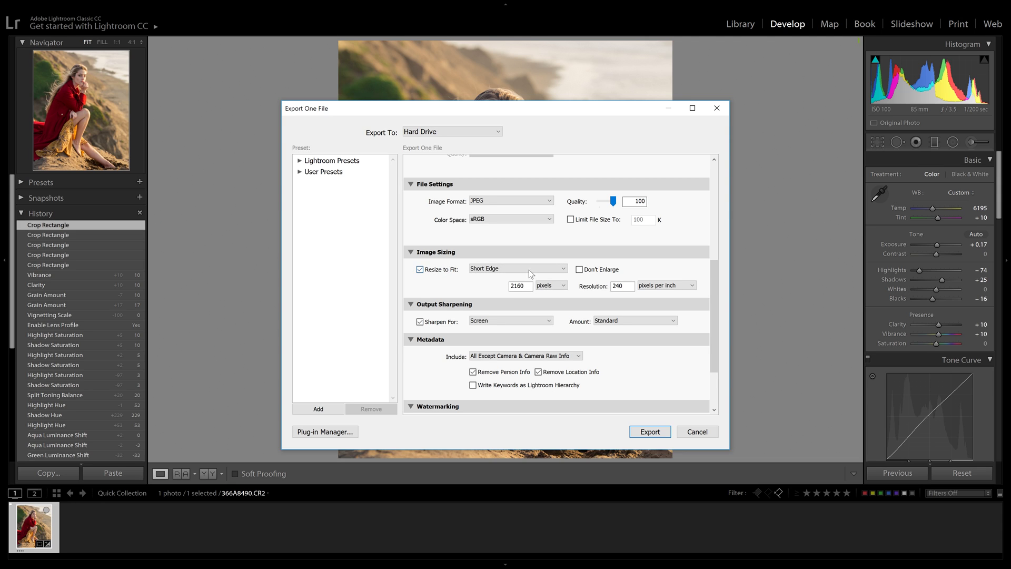
left_click(501, 268)
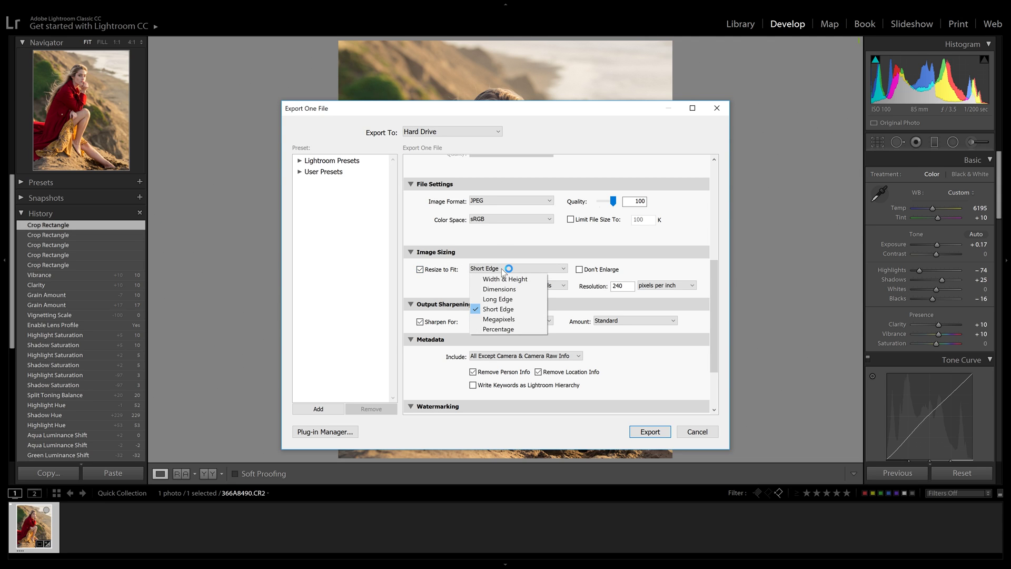
left_click(517, 311)
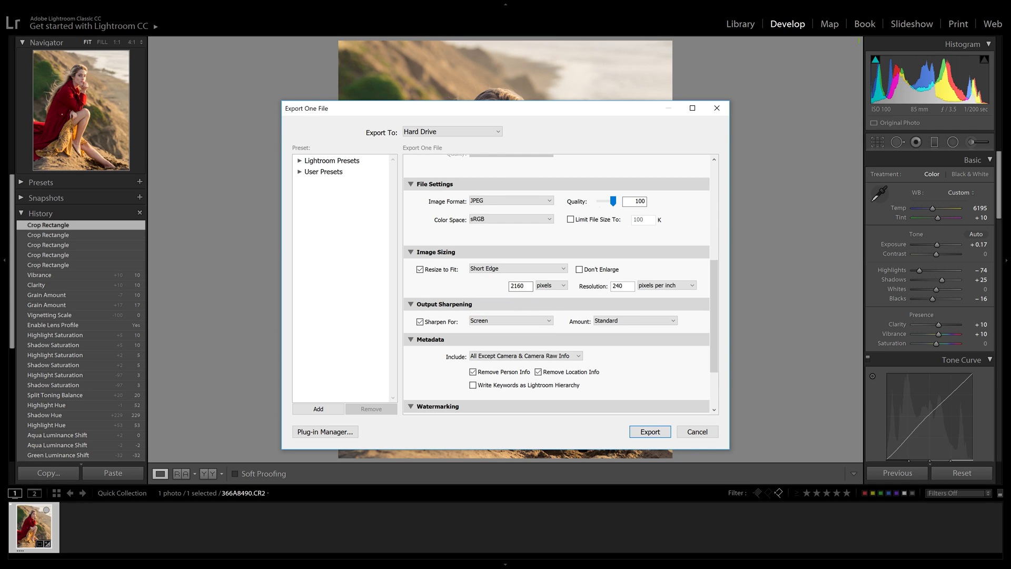
double_click(519, 285)
key("Right")
key("ctrl+a")
left_click(614, 286)
left_click(651, 286)
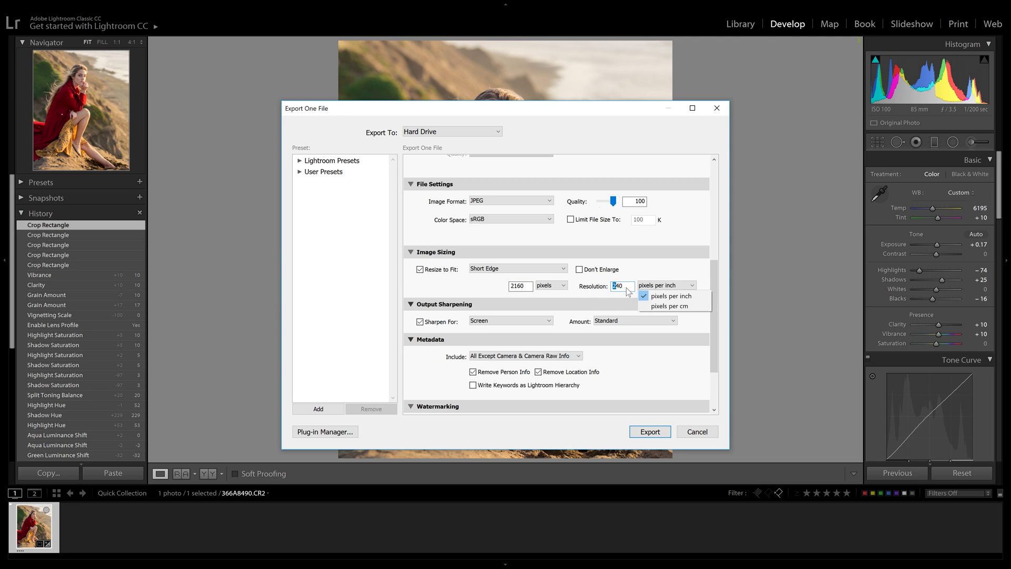
left_click(652, 292)
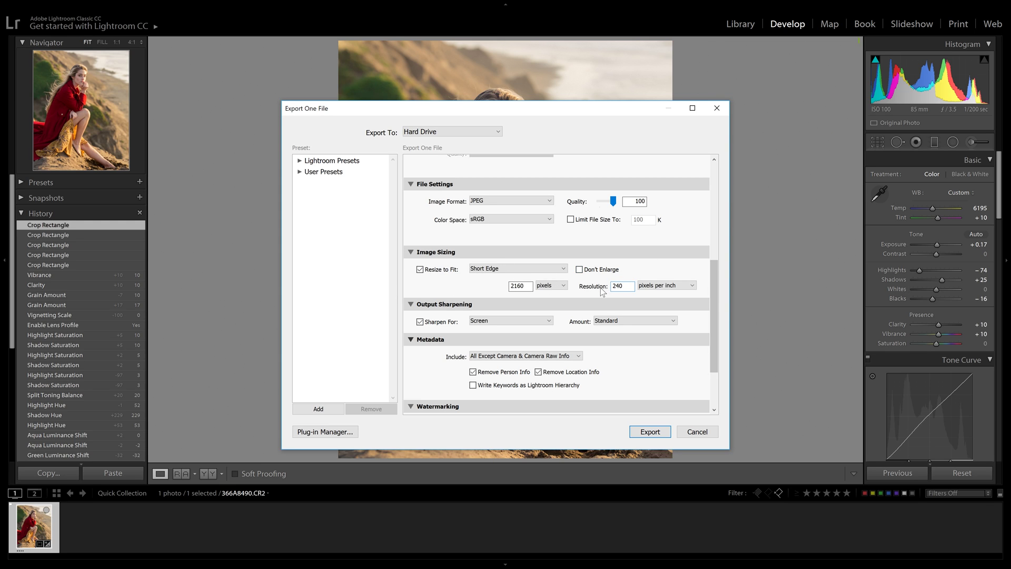
Sharpen the export for Screen at Standard amount, then review the remaining export options
left_click(433, 321)
left_click(452, 319)
left_click(495, 317)
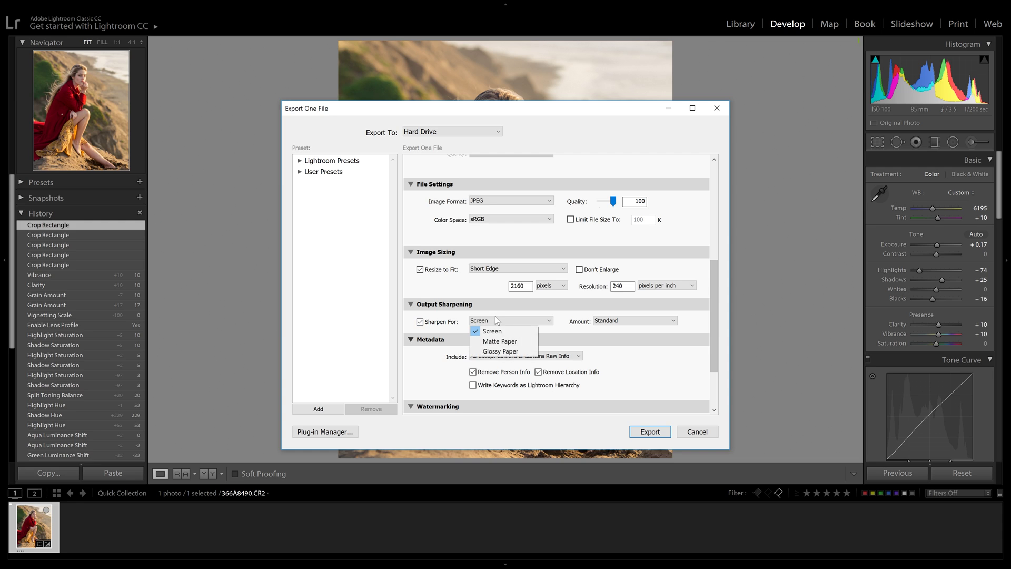
left_click(499, 330)
left_click(634, 319)
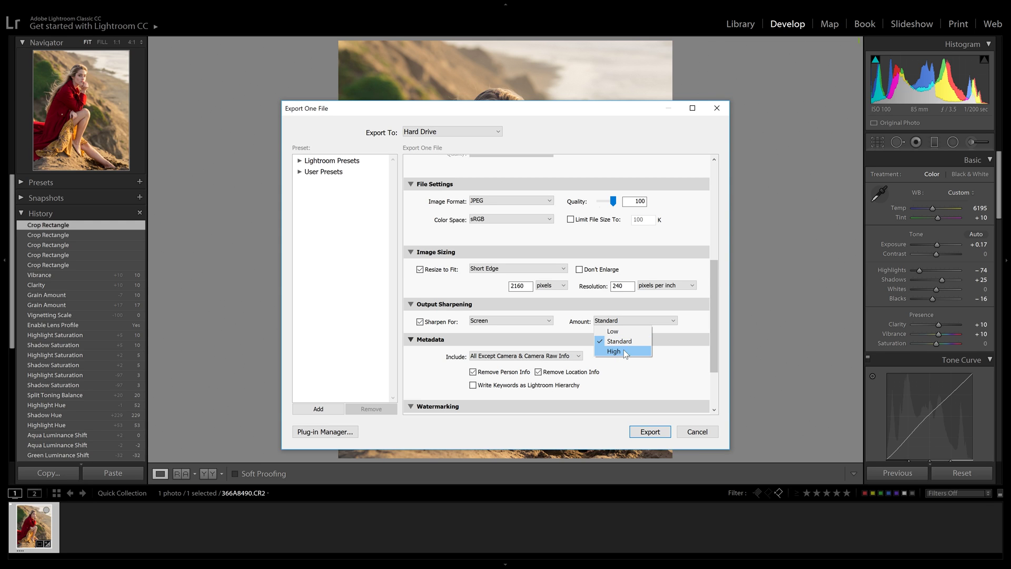
left_click(634, 340)
scroll(654, 331, "down", 2)
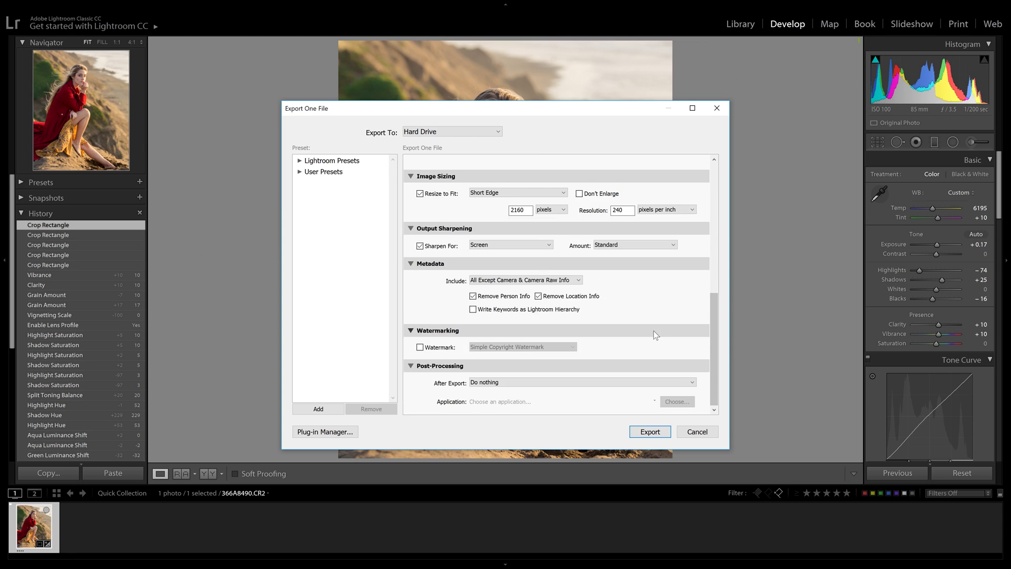
scroll(653, 330, "up", 6)
scroll(653, 331, "down", 6)
Export the portrait as a JPEG to the Desktop with these settings
left_click(655, 434)
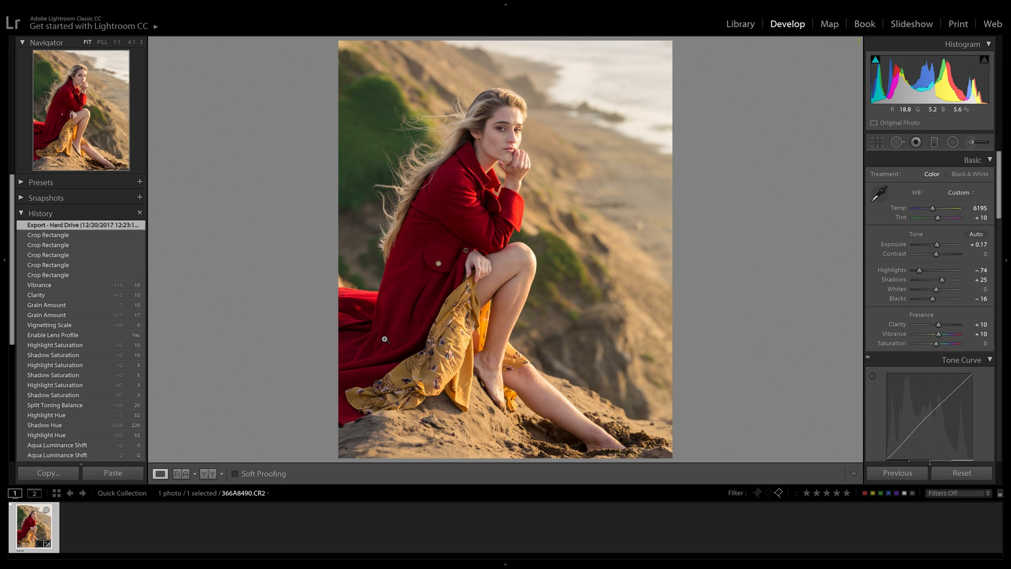